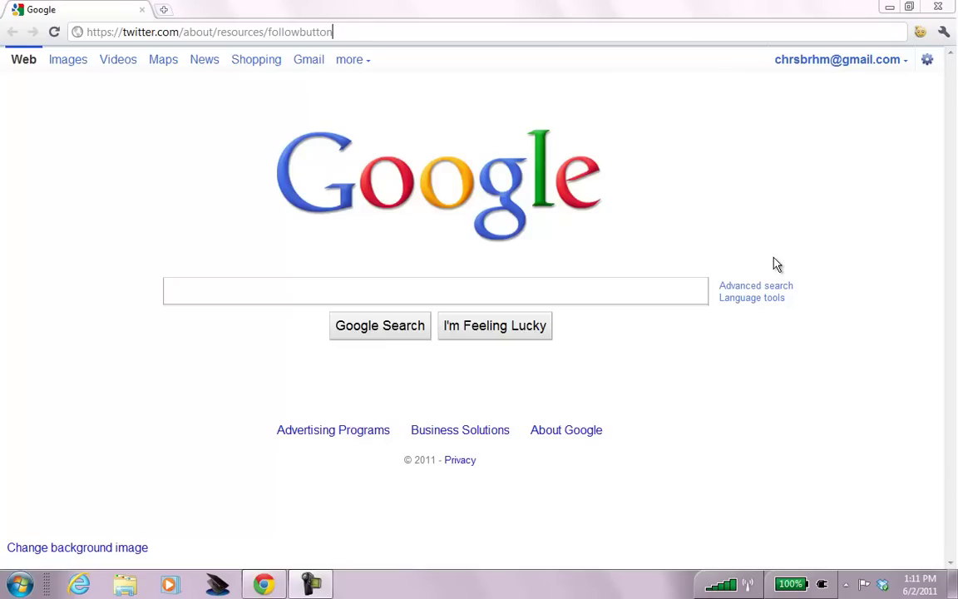
Load Twitter's Follow Button resource page and sign out of the Twitter account
click(590, 33)
key(ctrl+c)
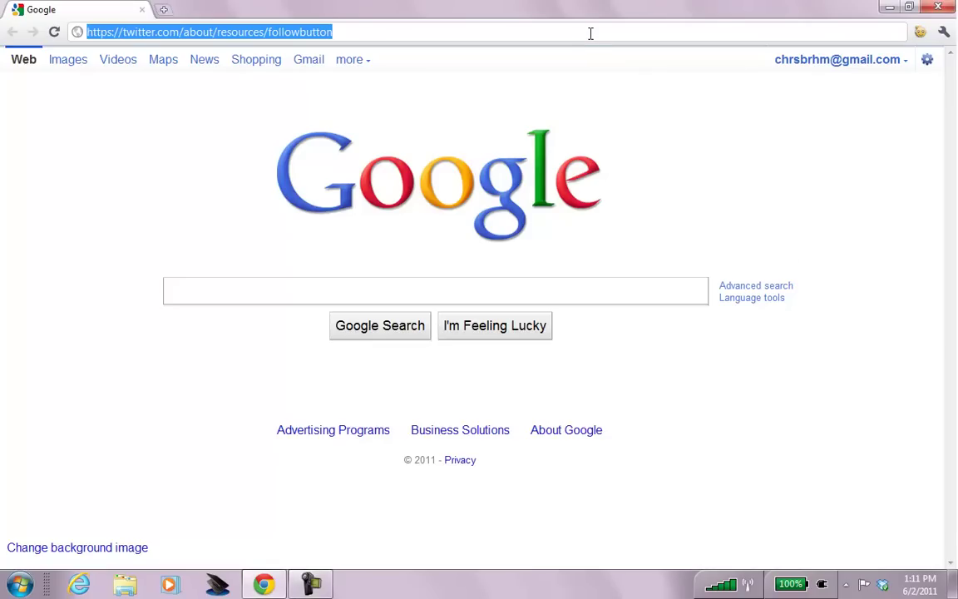
key(Return)
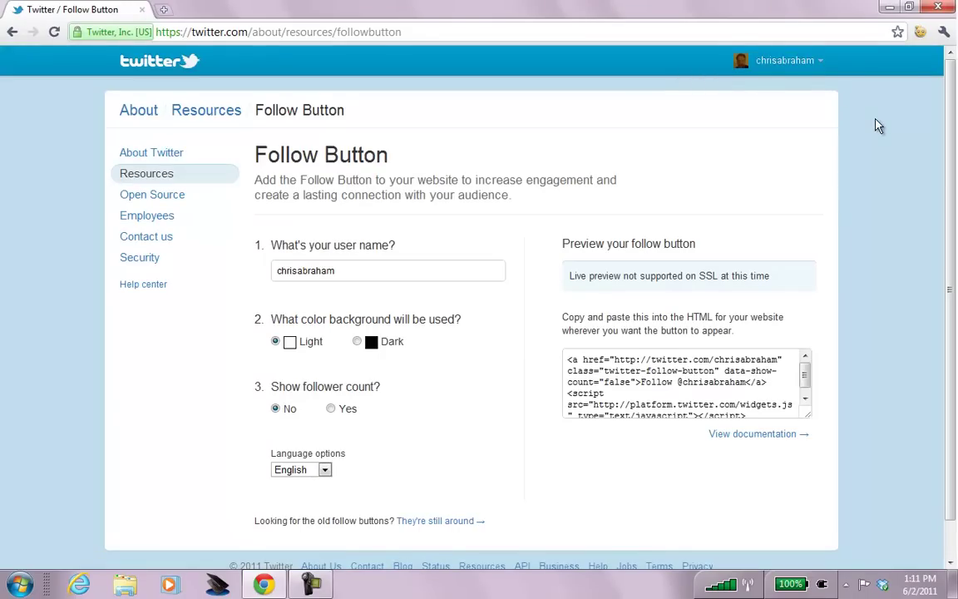
click(820, 63)
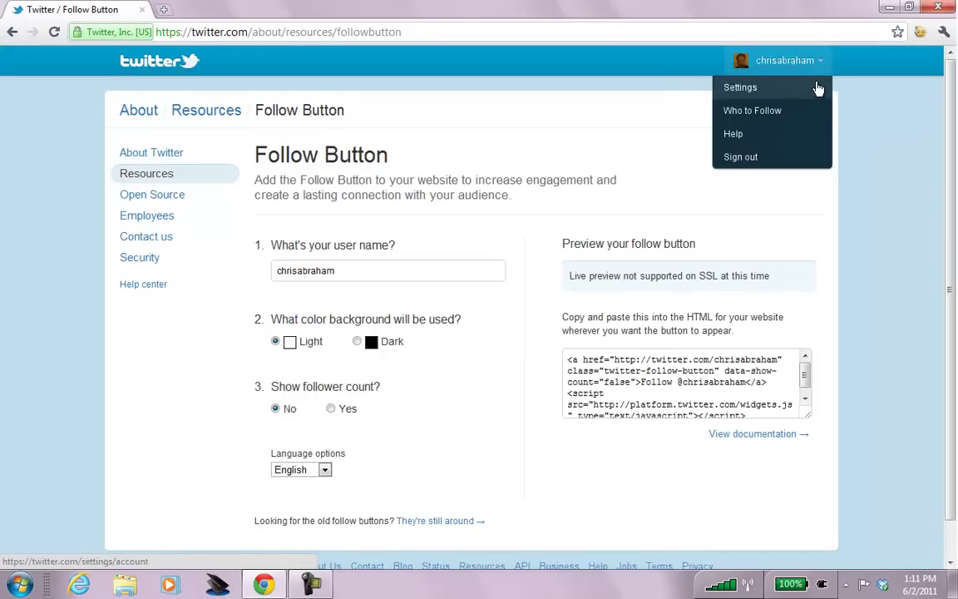
click(763, 158)
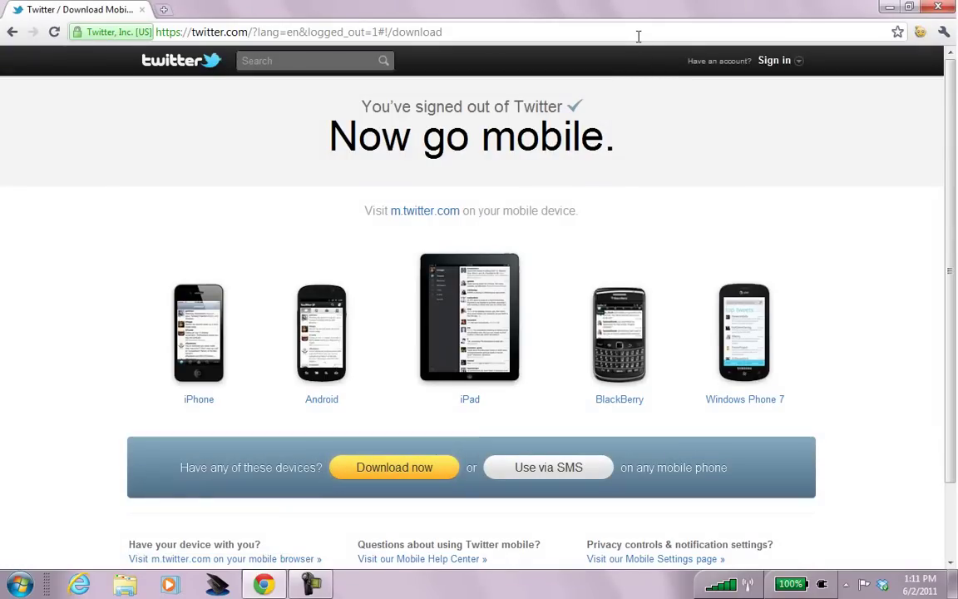
Paste the Follow Button page address into the address bar again
click(638, 36)
key(ctrl+v)
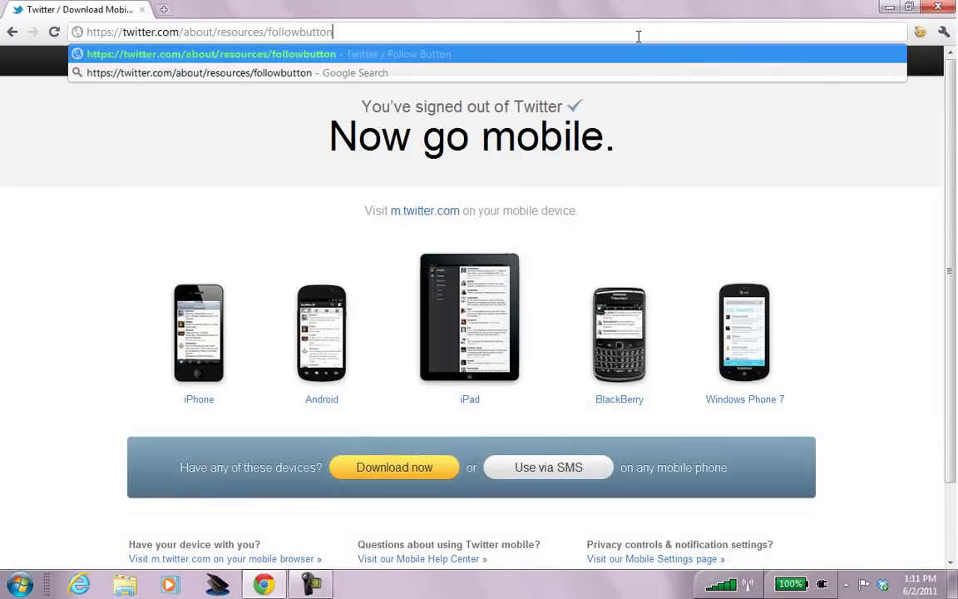
key(Return)
Open the company website, the personal blog and marketingconversation.com, each in a new tab
key(ctrl+t)
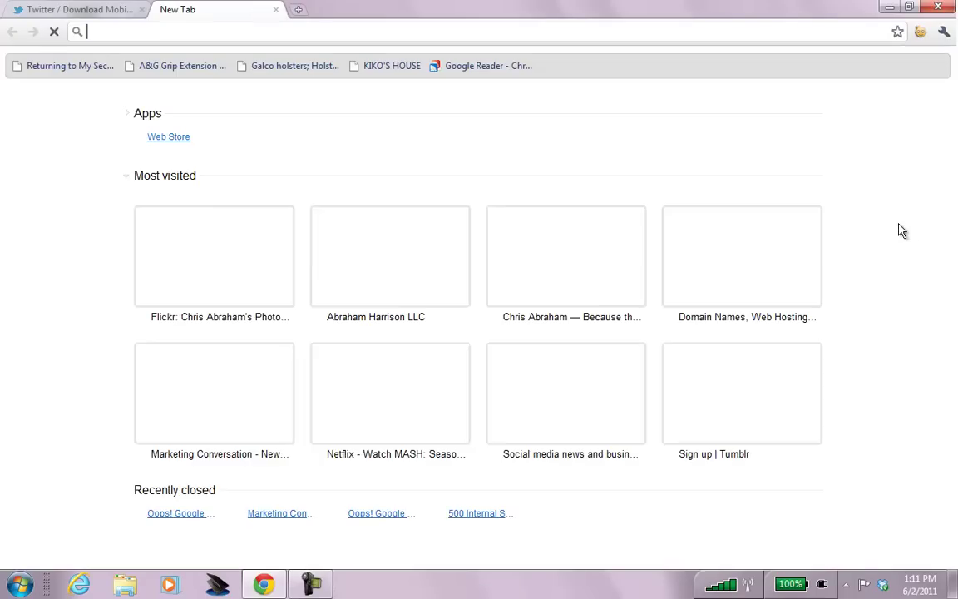
text(abrahamharrison.com)
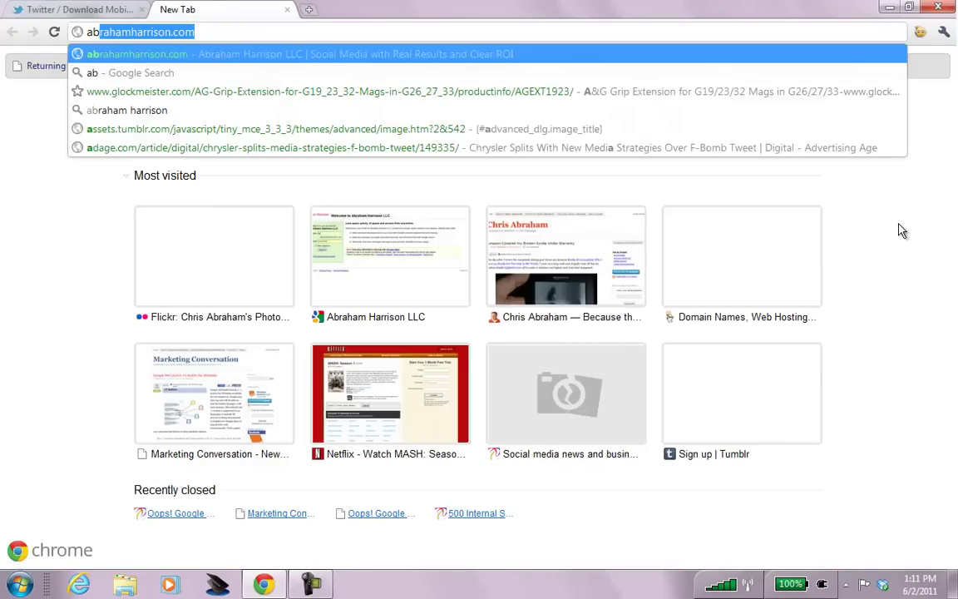
key(Right)
key(Return)
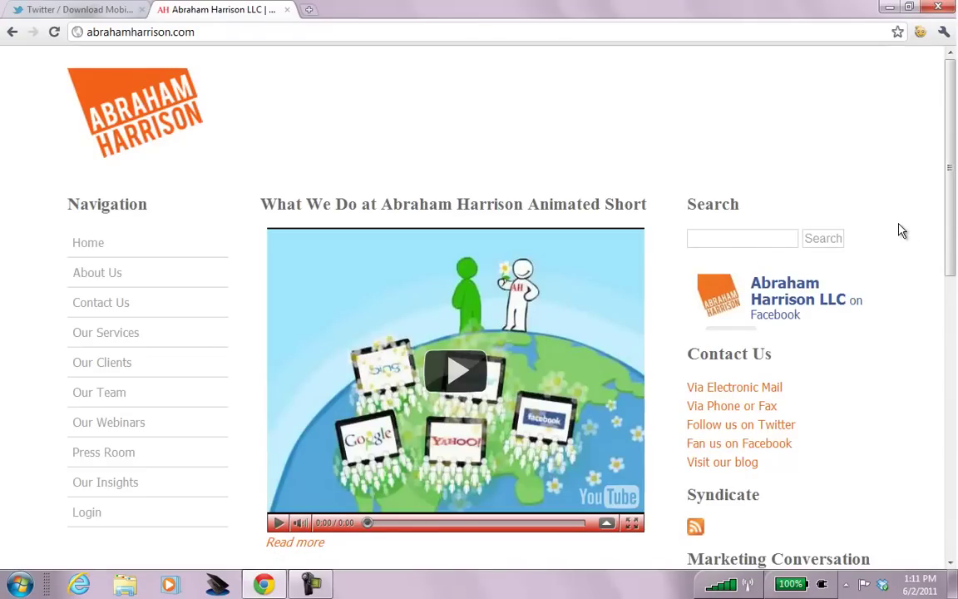
key(ctrl+t)
text(chr)
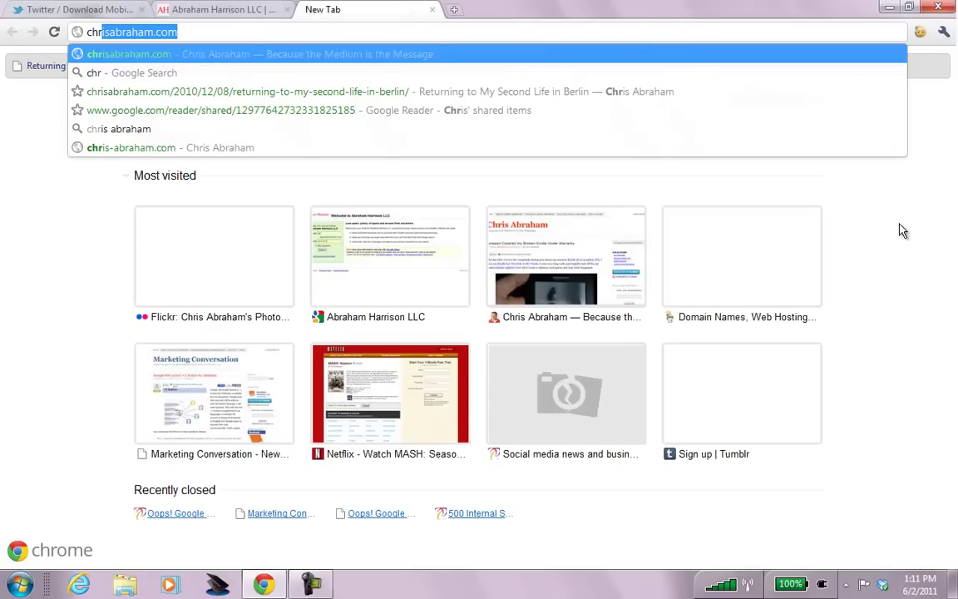
key(Right)
key(Return)
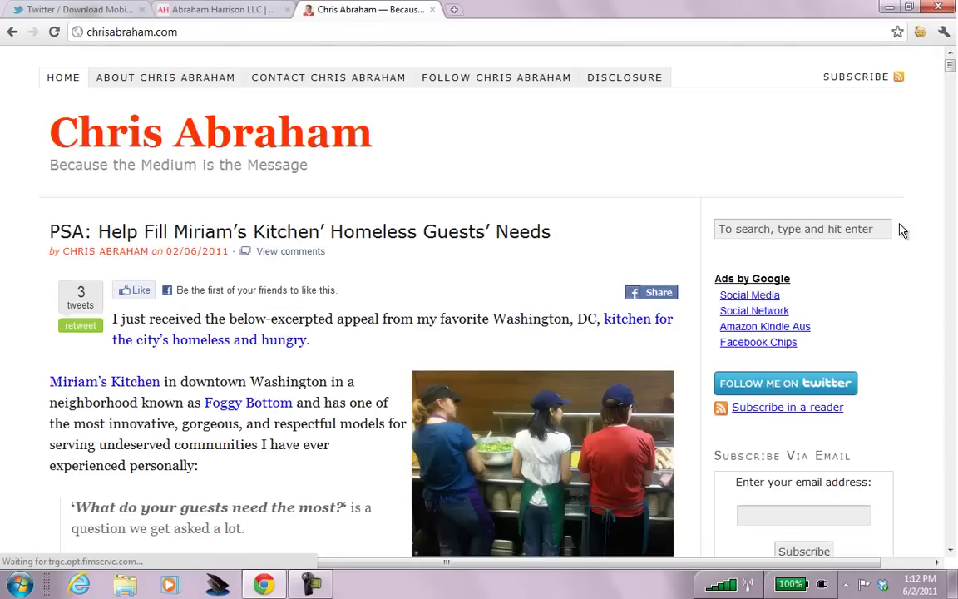
key(ctrl+t)
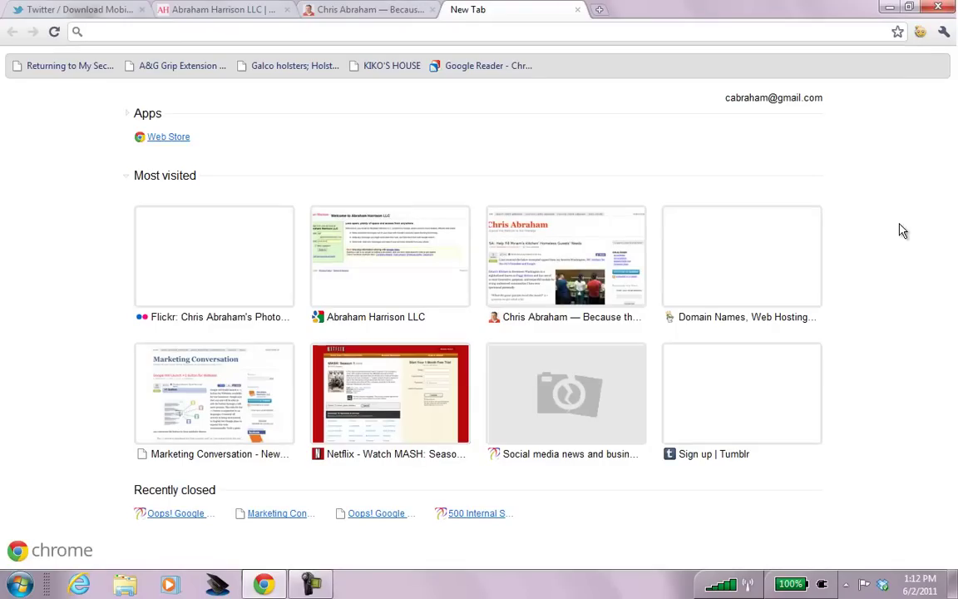
text(mar)
key(Right)
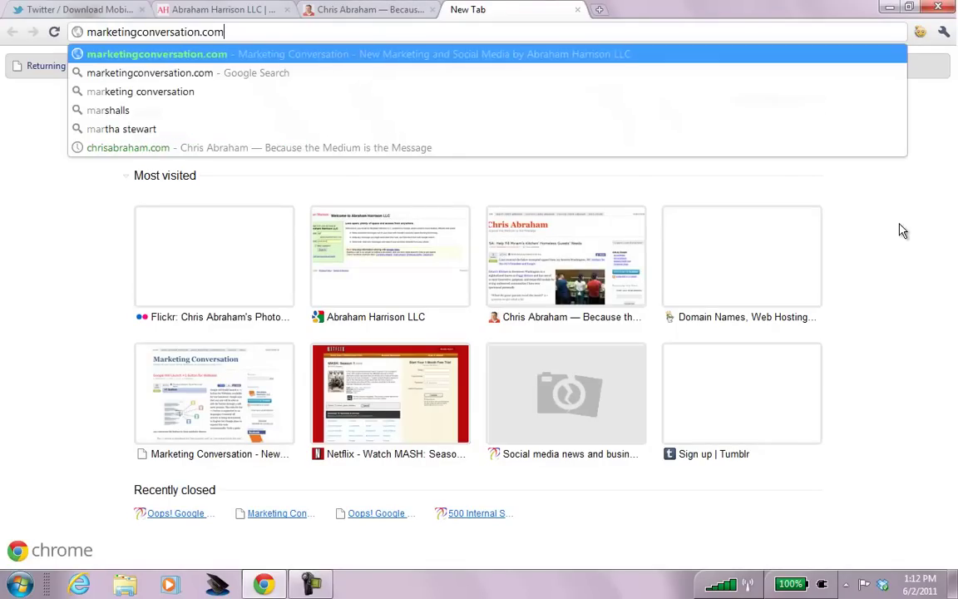
key(Return)
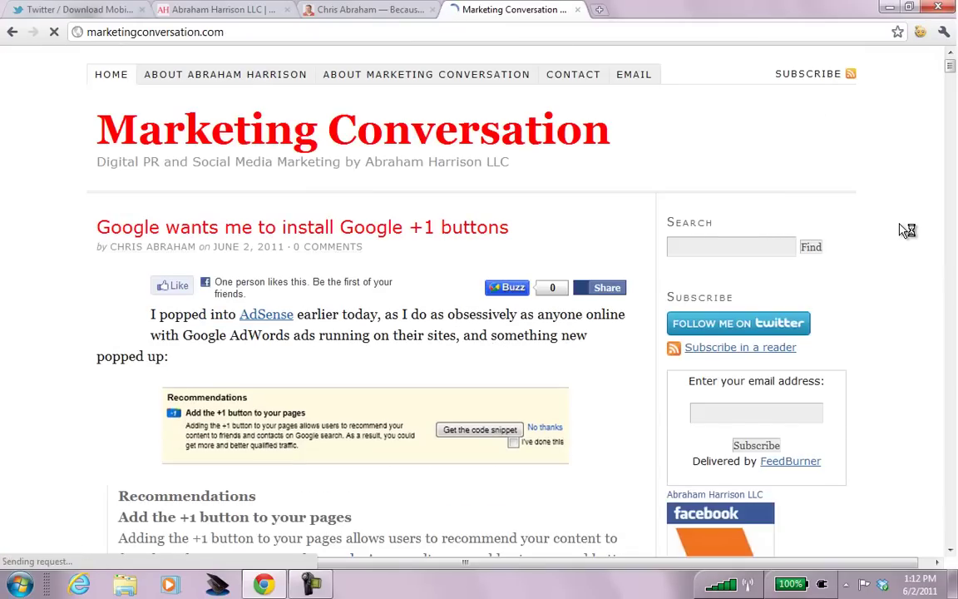
Zoom in on the Marketing Conversation page, then close that tab
key(ctrl+plus)
key(ctrl+plus)
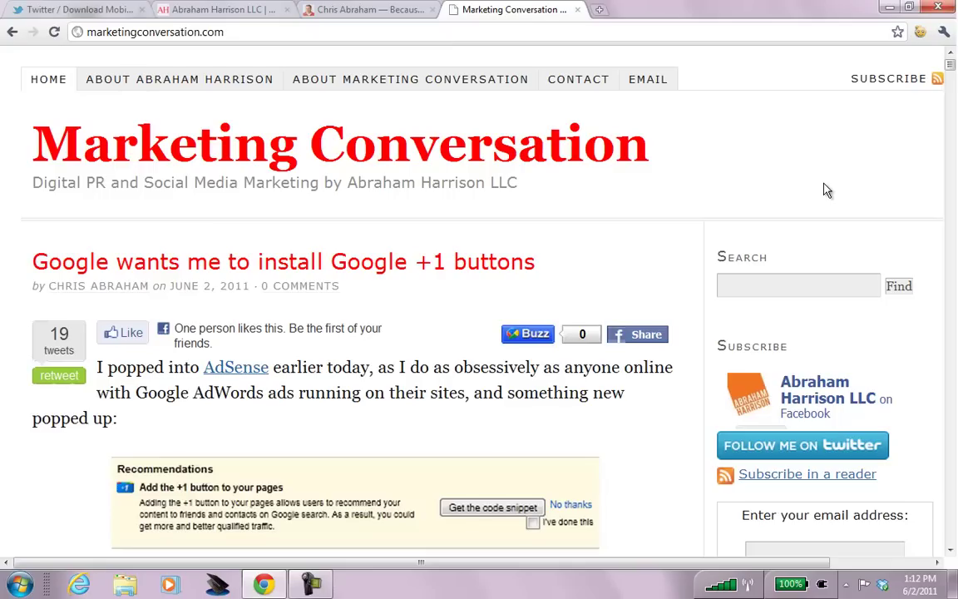
key(ctrl+w)
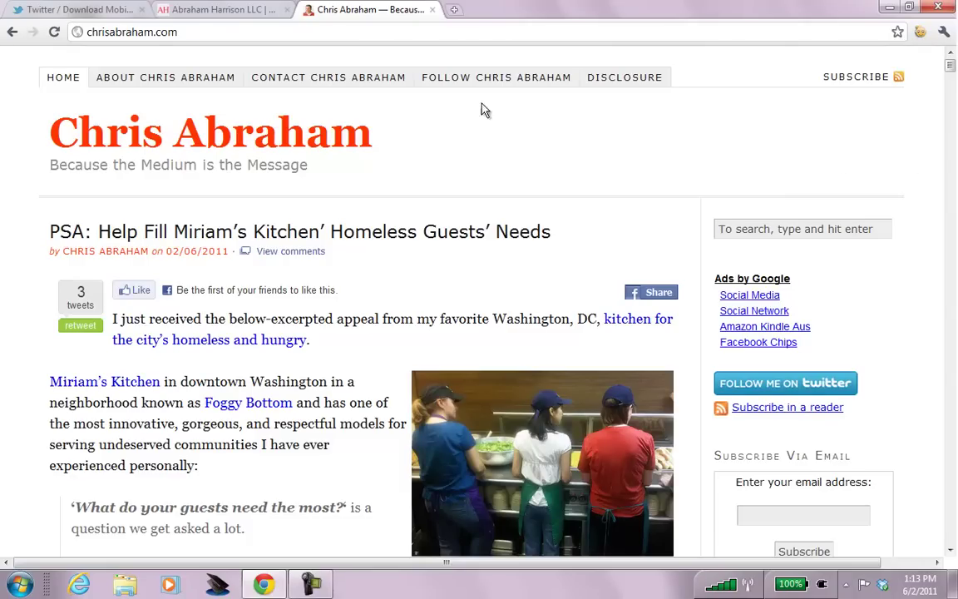
Reload the Follow Button page signed out and enter the blog owner's Twitter user name
click(93, 16)
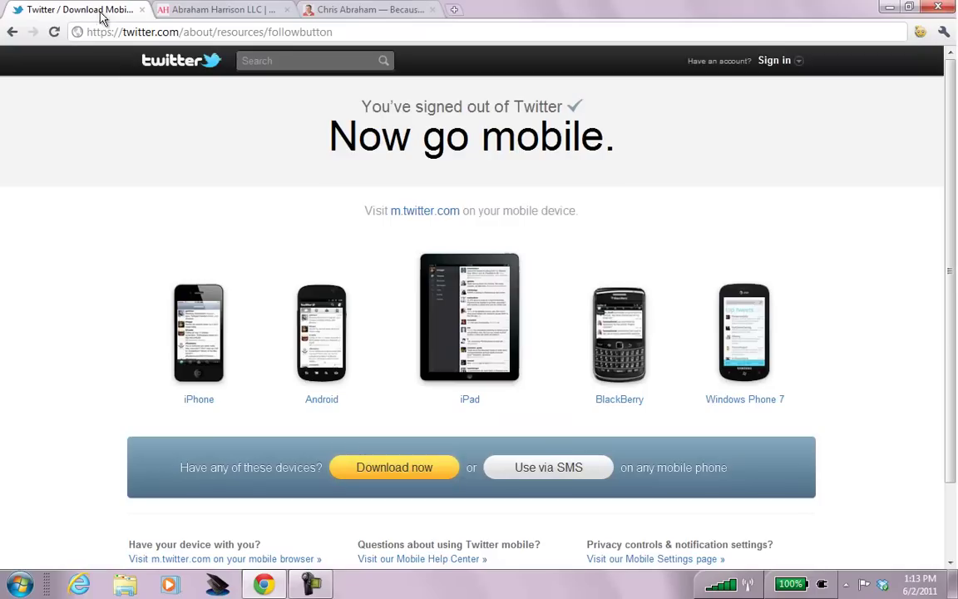
click(370, 32)
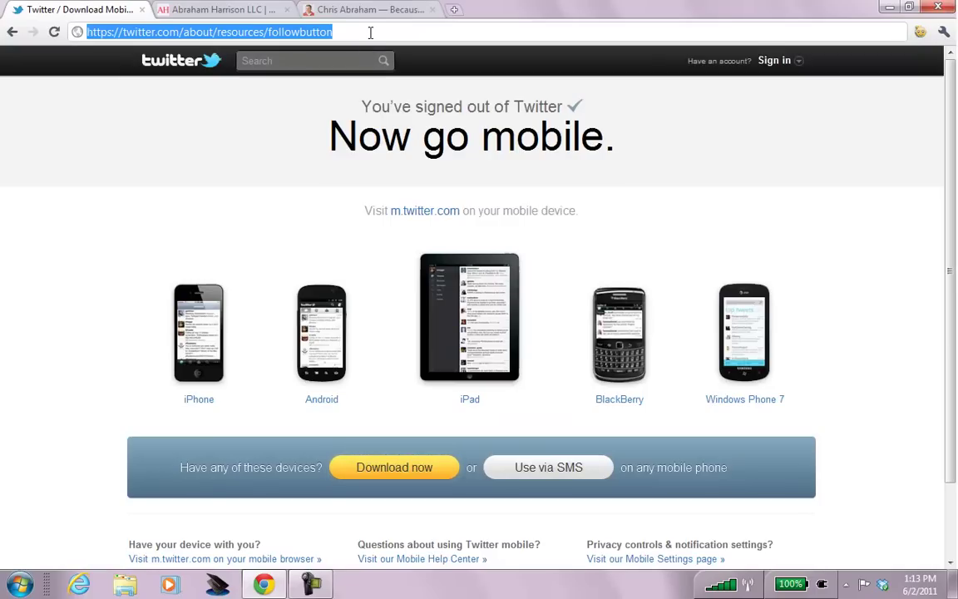
key(Return)
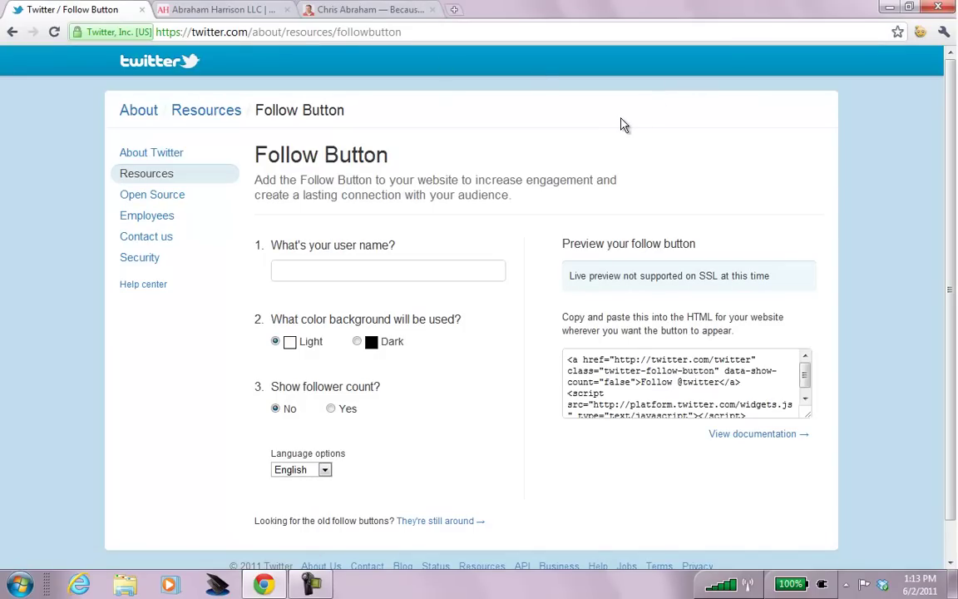
click(445, 272)
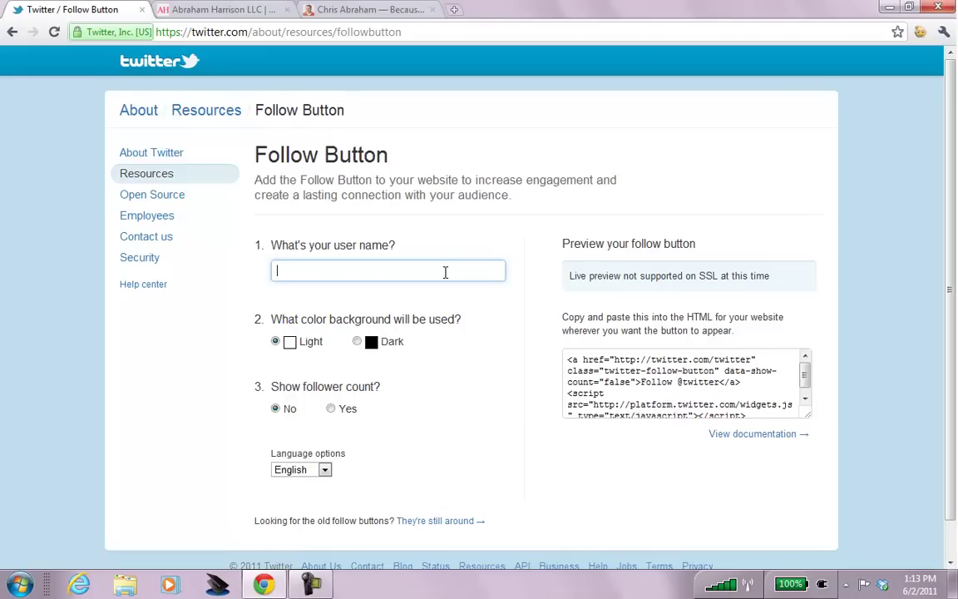
text(chr)
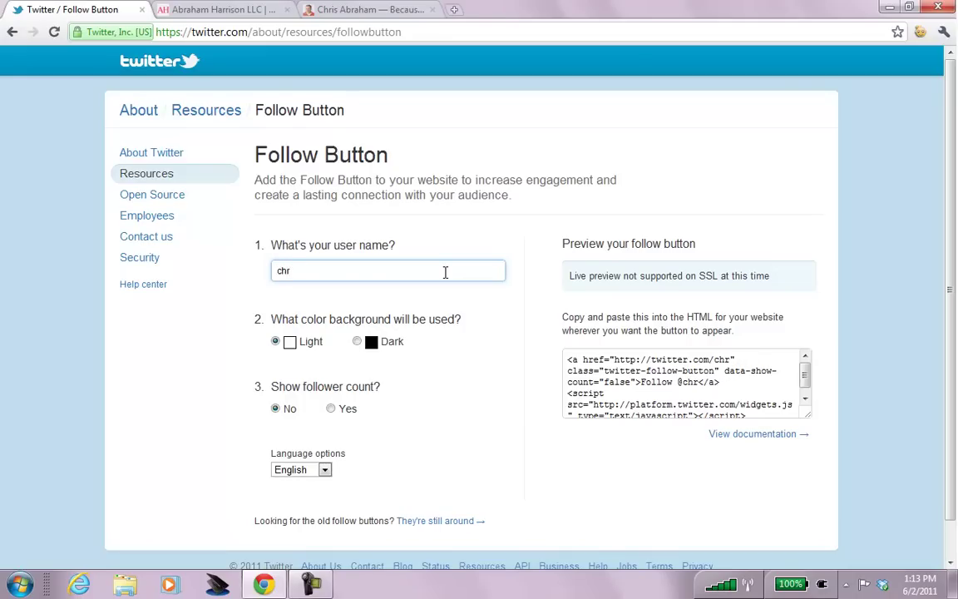
text(isabra)
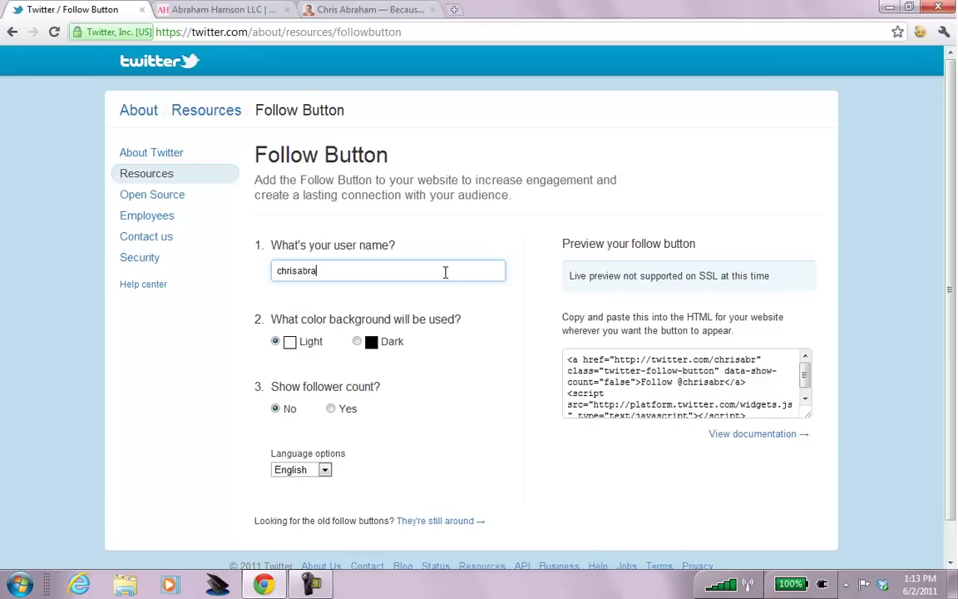
text(ham)
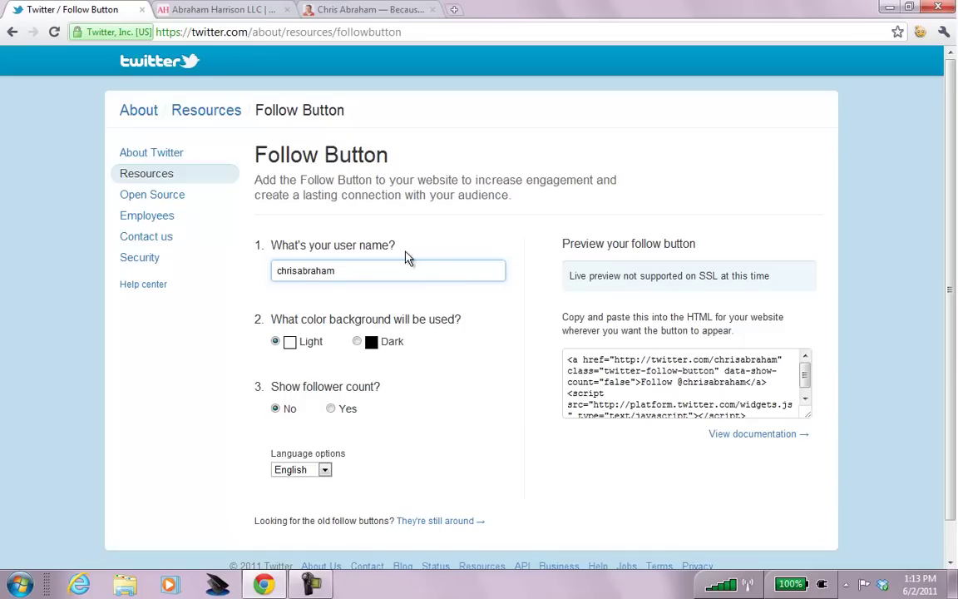
Open a new tab, then set Show follower count to Yes on the Follow Button form
click(218, 10)
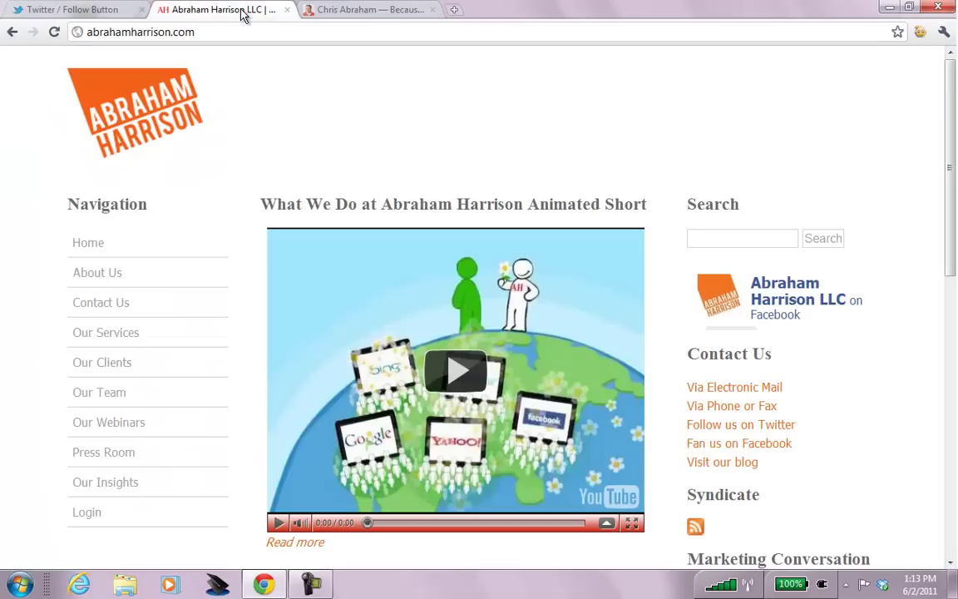
click(347, 10)
key(ctrl+t)
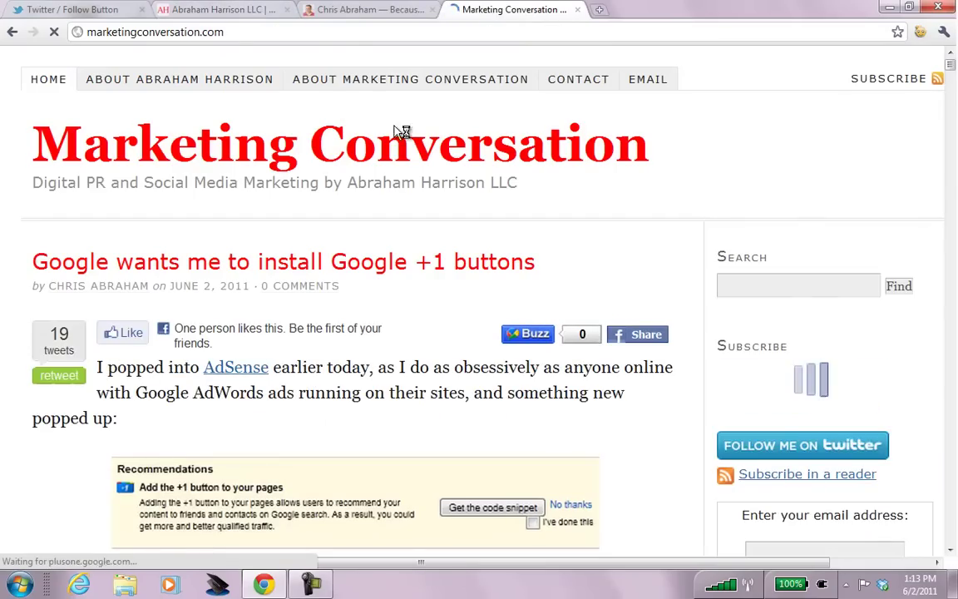
click(86, 11)
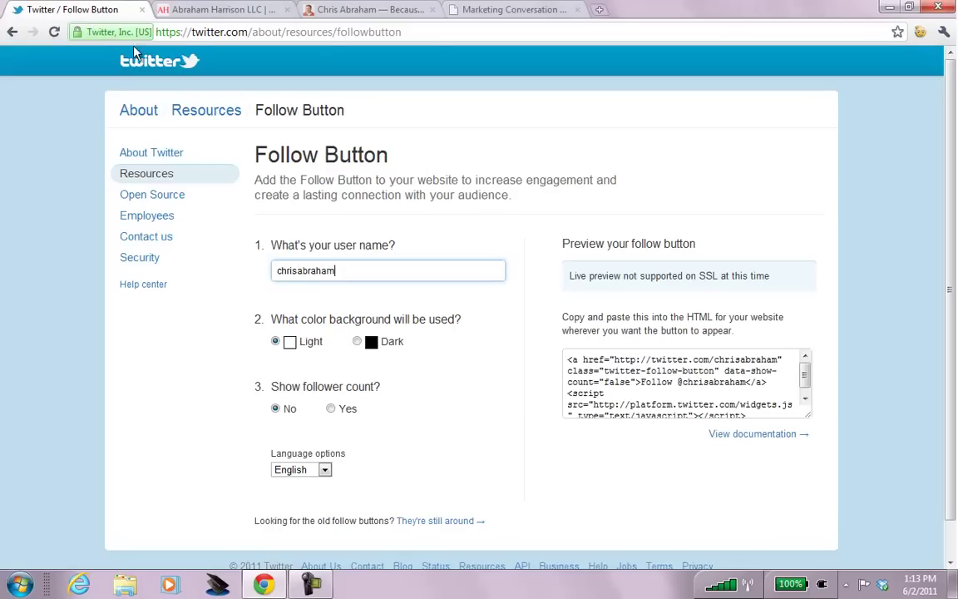
click(331, 409)
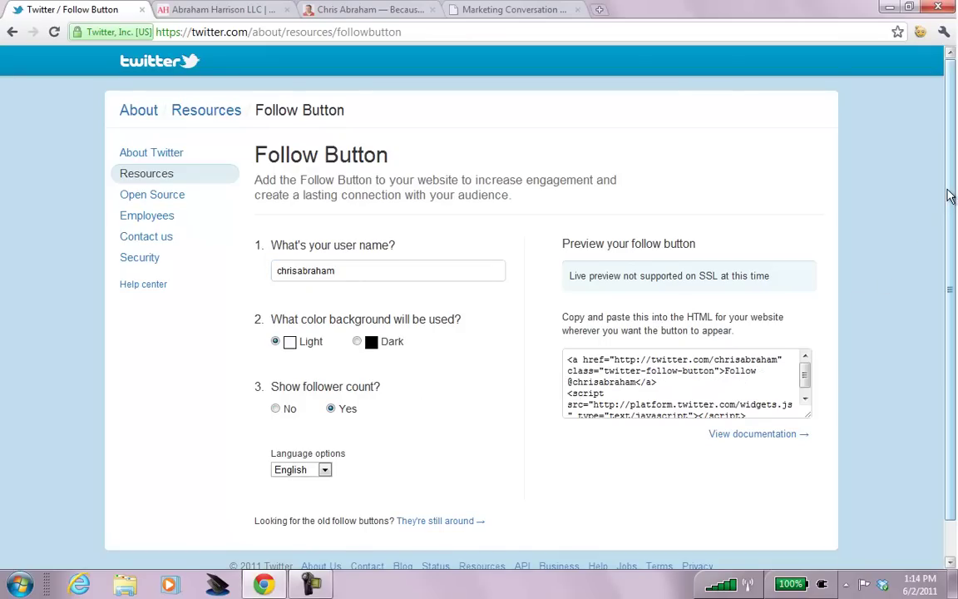
scroll(951, 196, down, 2)
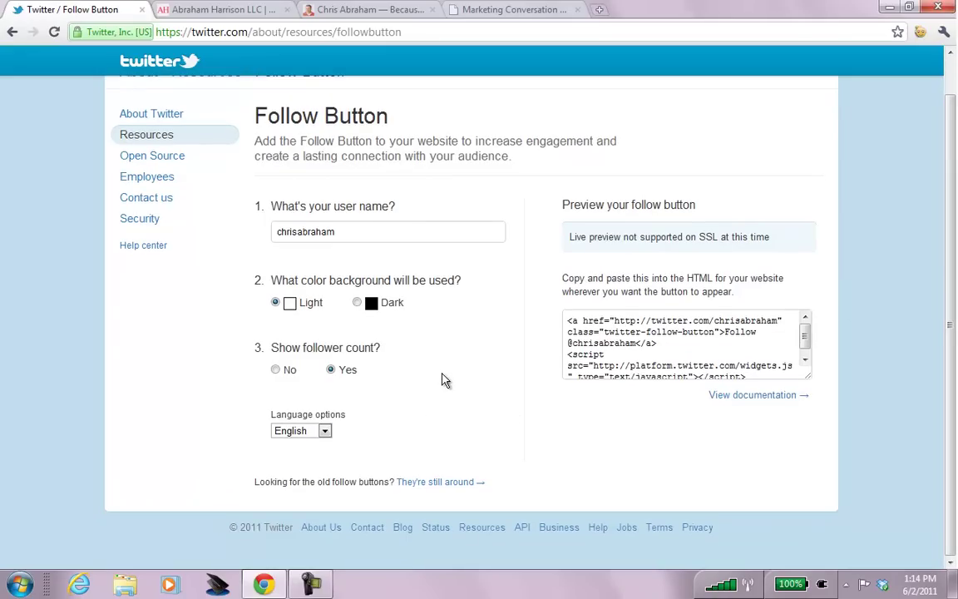
Select the whole Follow Button embed code in its box and copy it
click(626, 332)
key(ctrl+a)
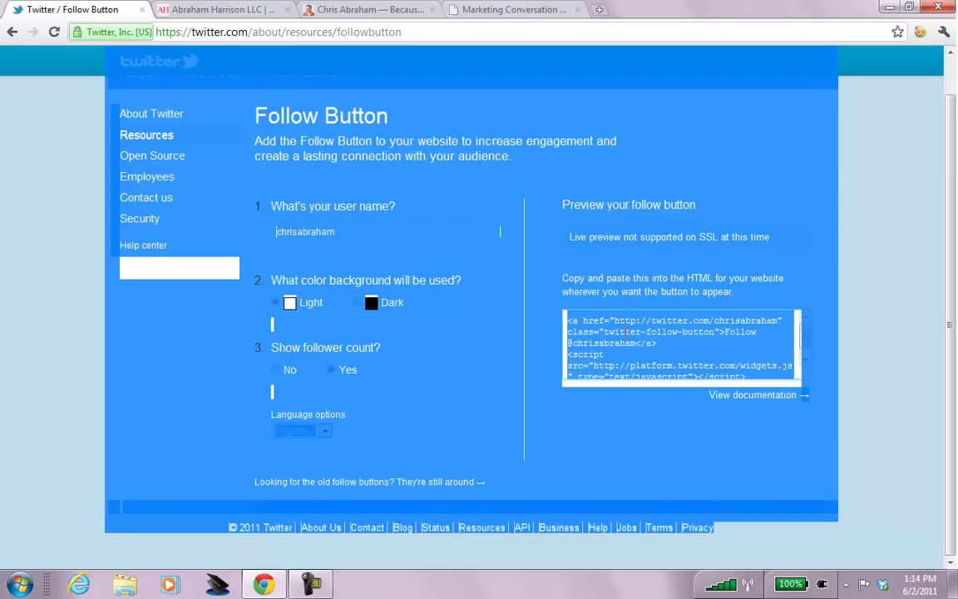
click(626, 332)
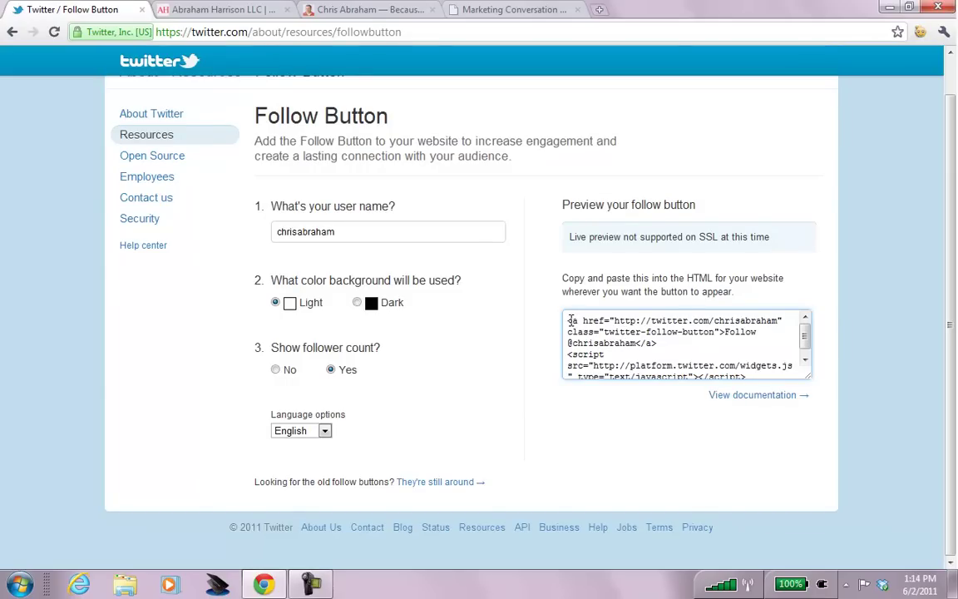
drag(571, 320, 758, 377)
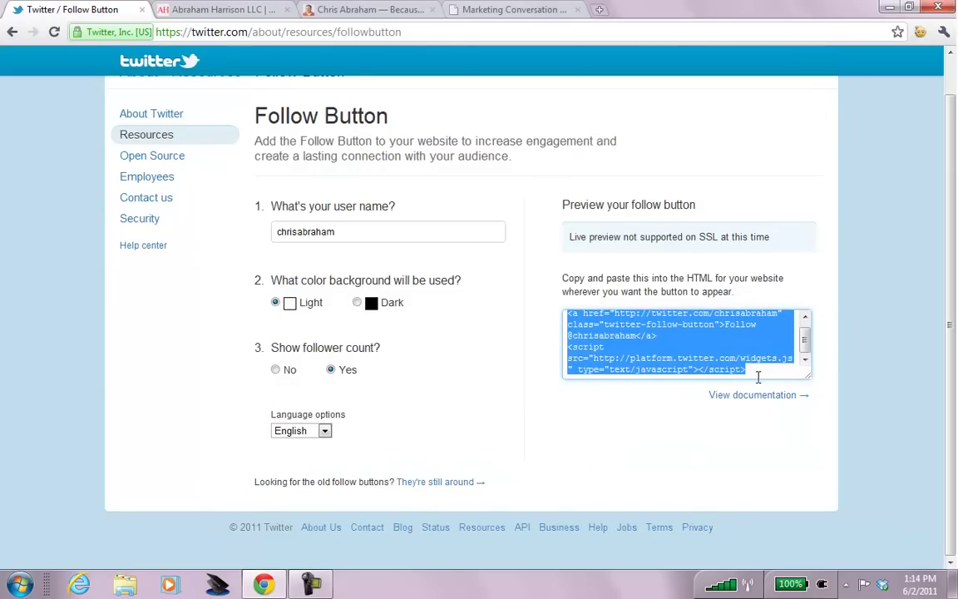
right_click(718, 358)
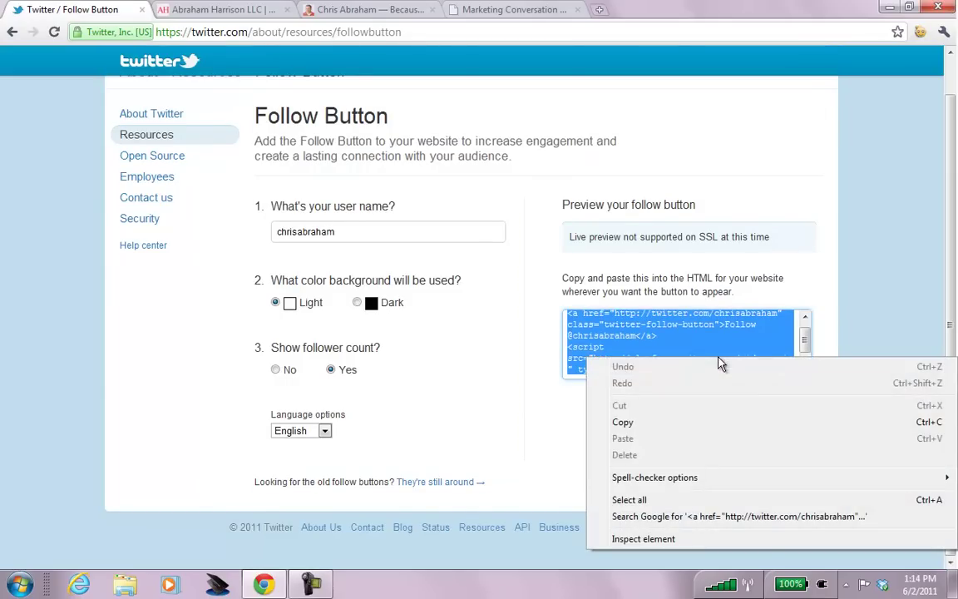
click(659, 425)
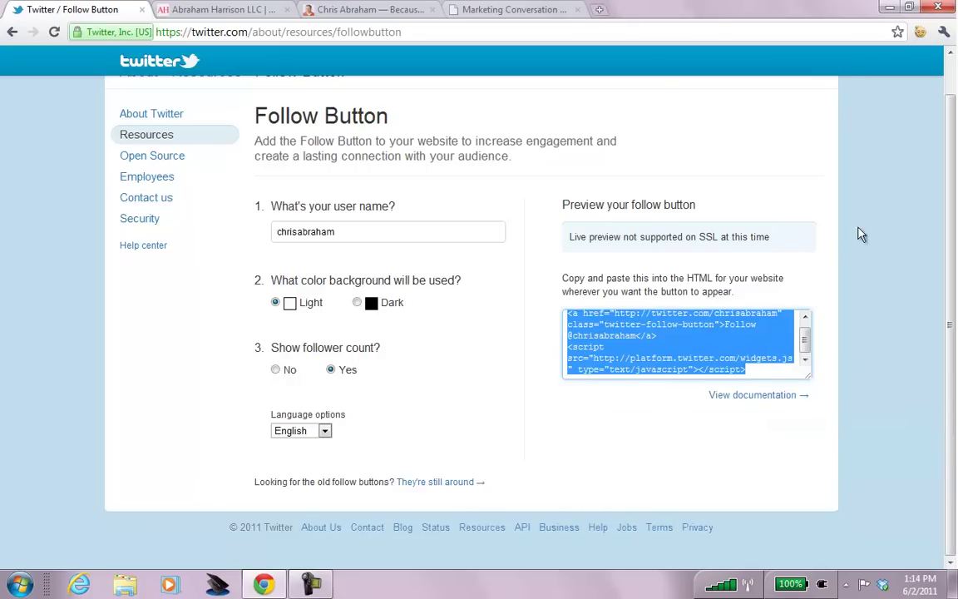
click(796, 180)
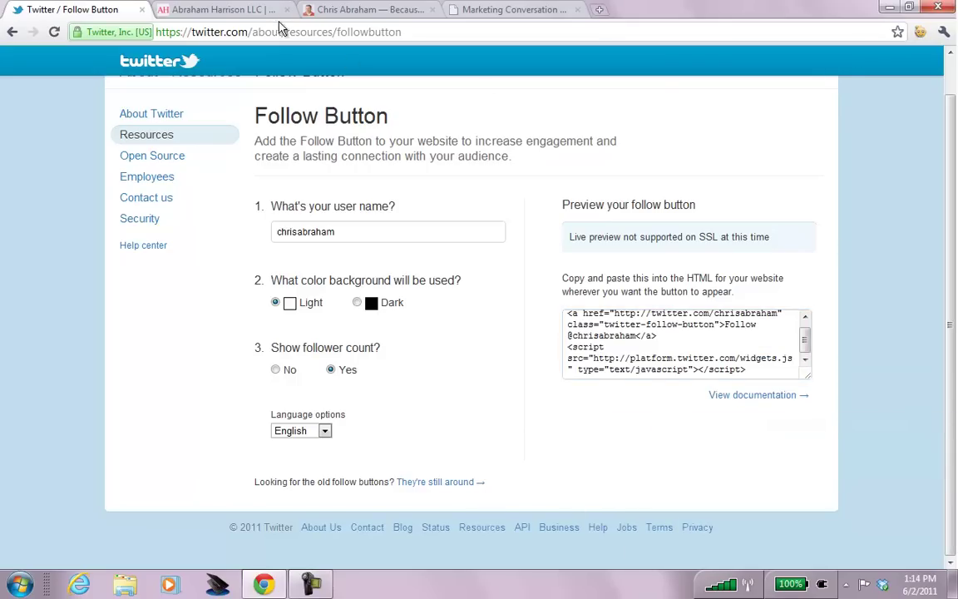
Go to the blog's /wp-admin page and log in with username, password and Remember Me ticked
click(358, 13)
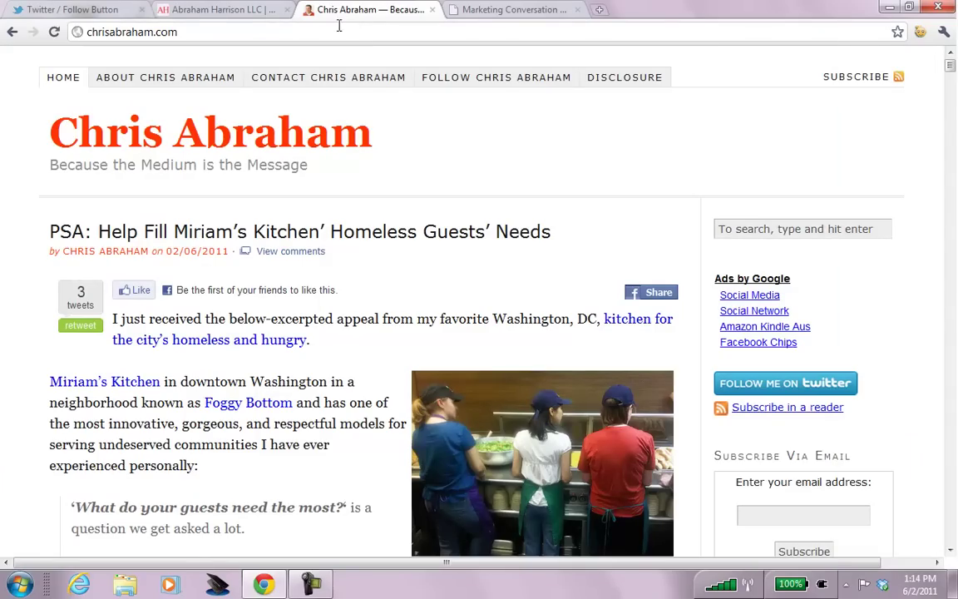
click(336, 30)
click(336, 31)
text(/)
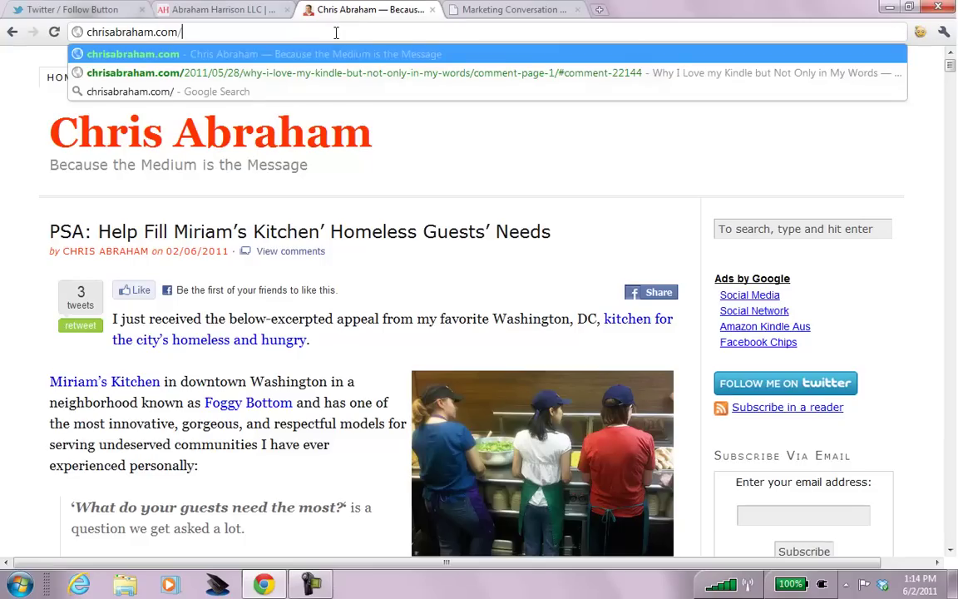
text(wp-admin)
key(Return)
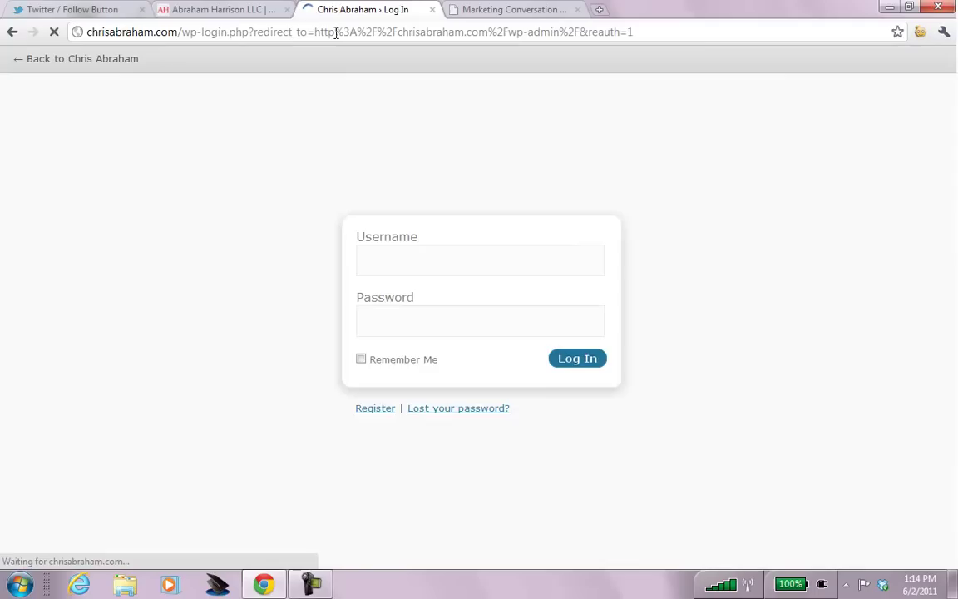
text(chris)
key(Tab)
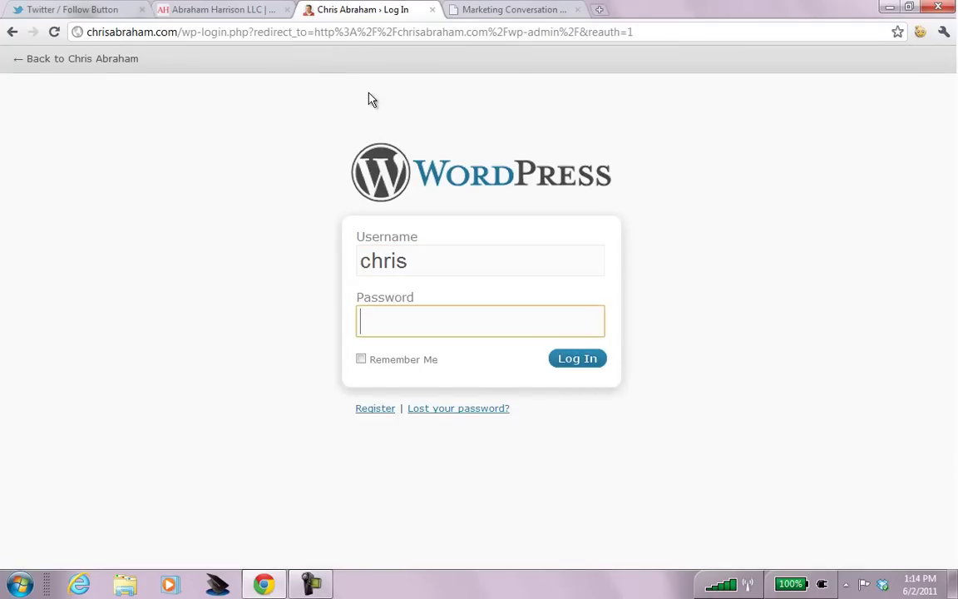
text(********)
click(361, 358)
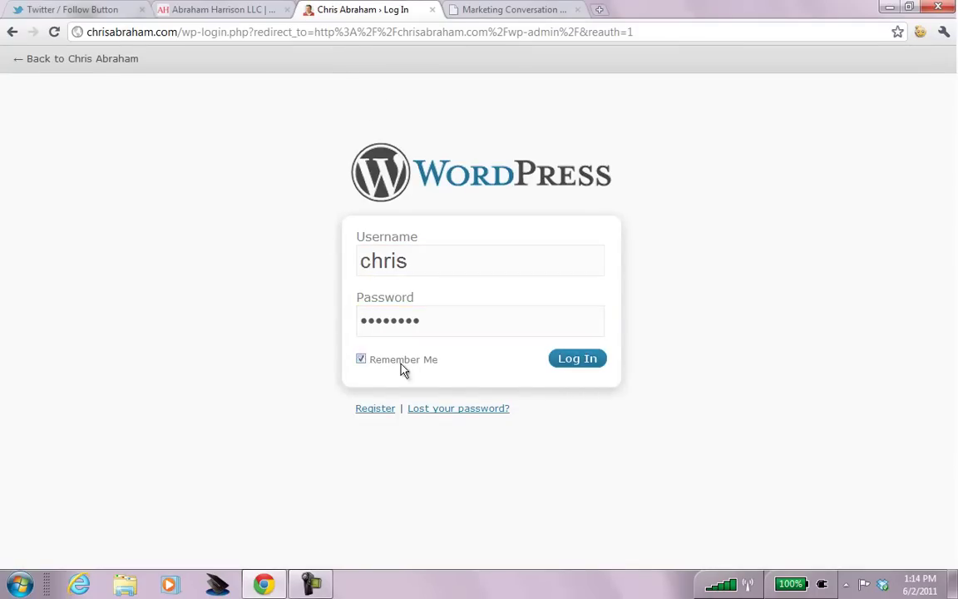
click(565, 365)
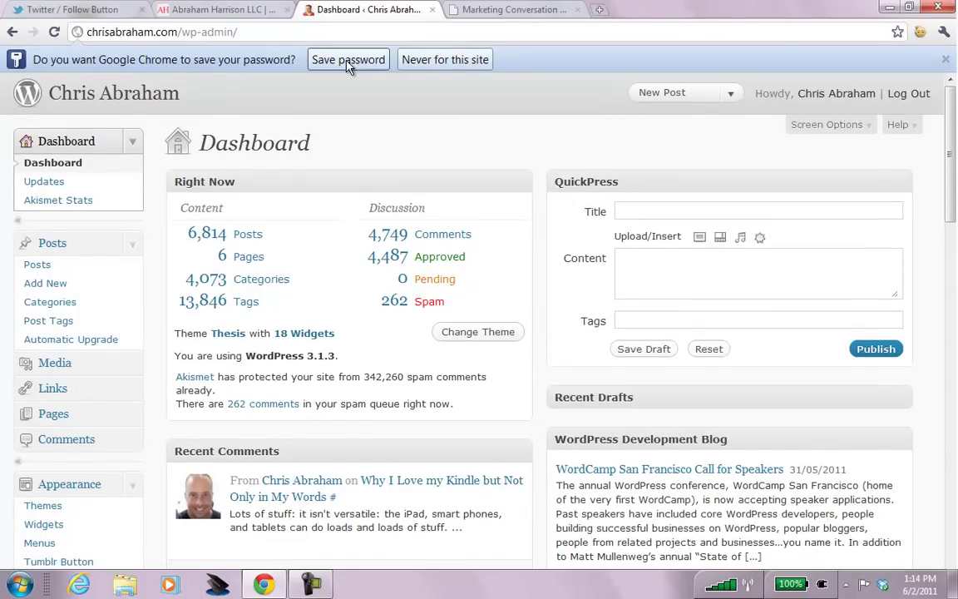
Let Chrome save the login password, then go to Appearance > Widgets
click(348, 62)
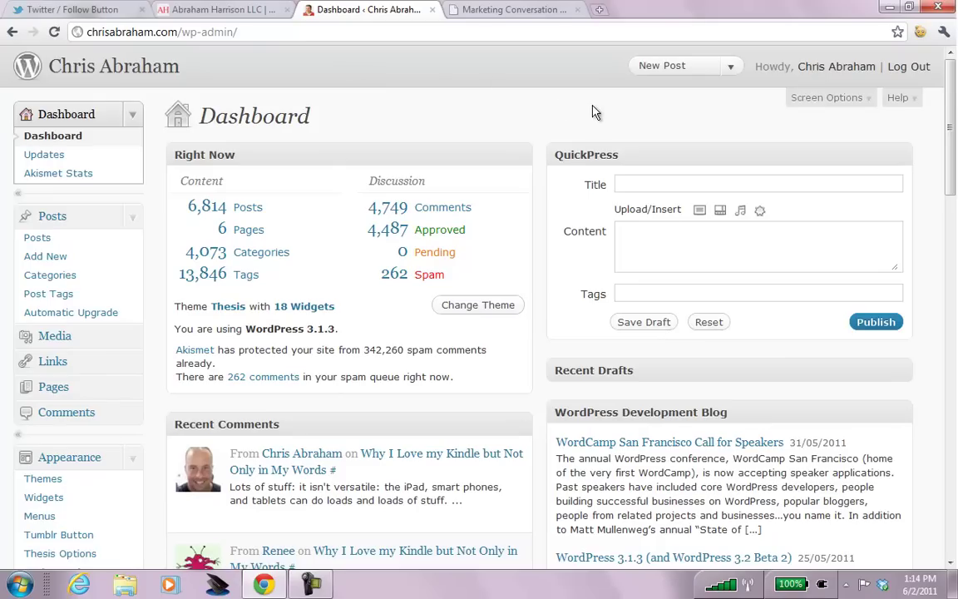
scroll(595, 112, down, 5)
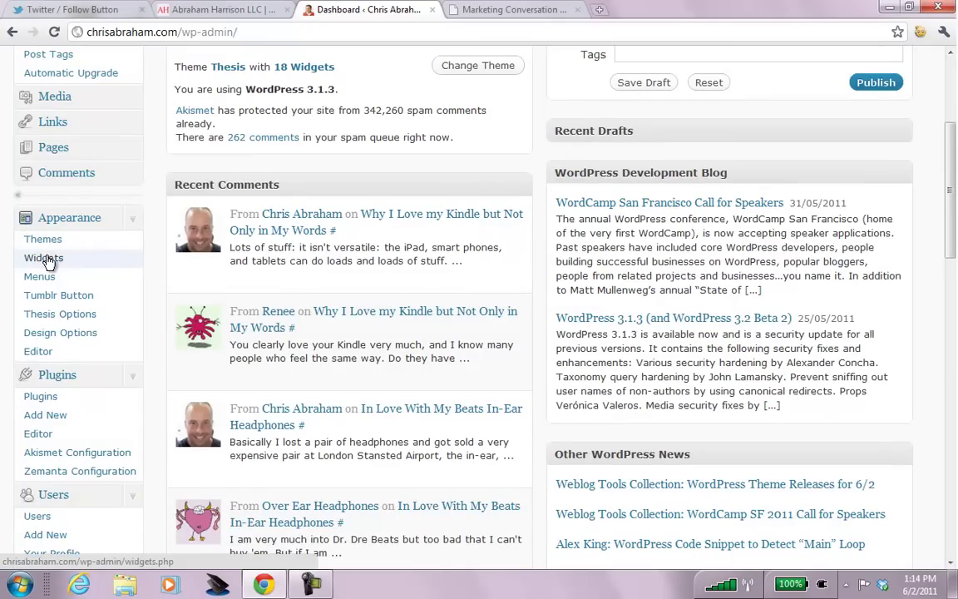
drag(947, 175, 953, 110)
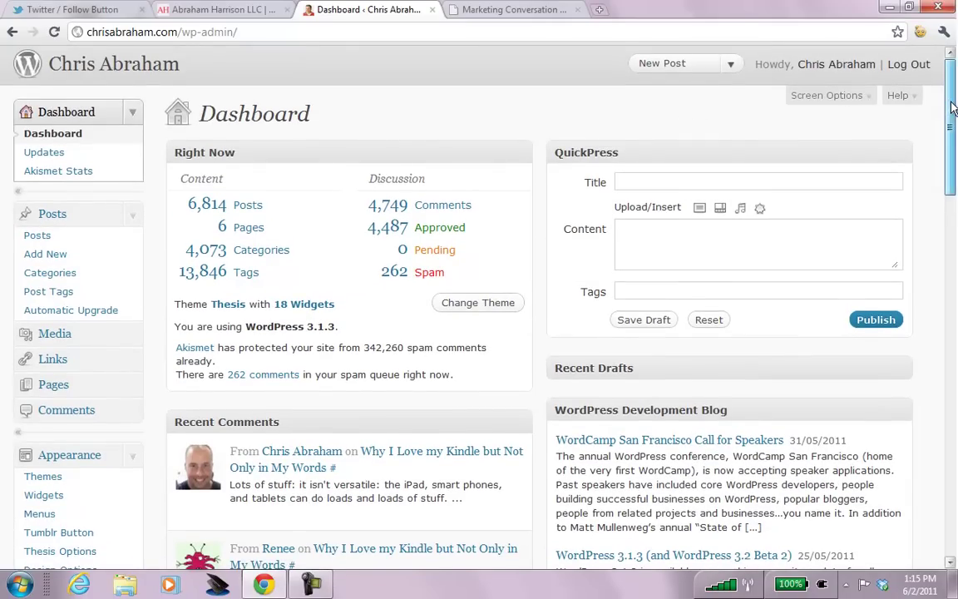
drag(953, 109, 920, 79)
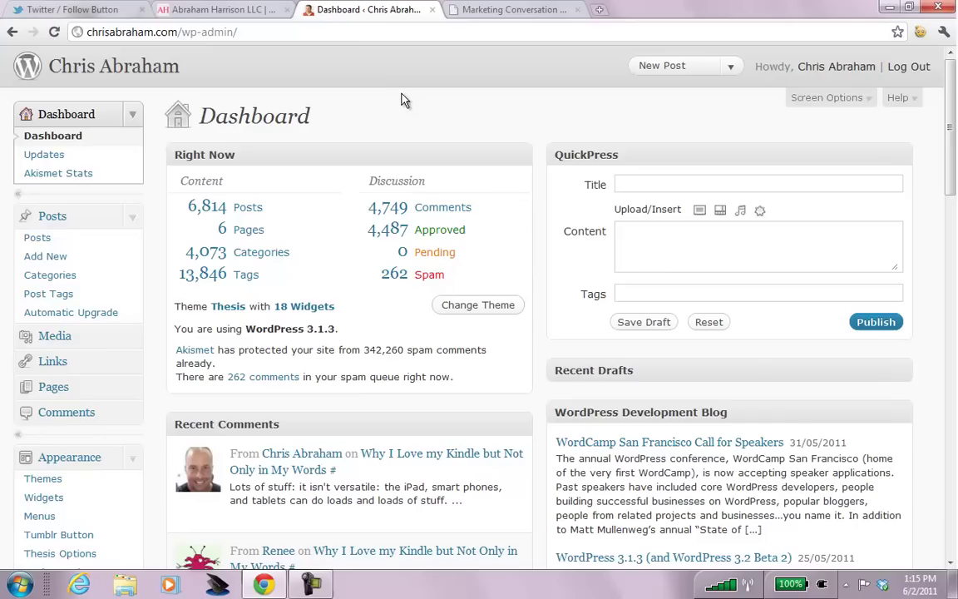
click(43, 499)
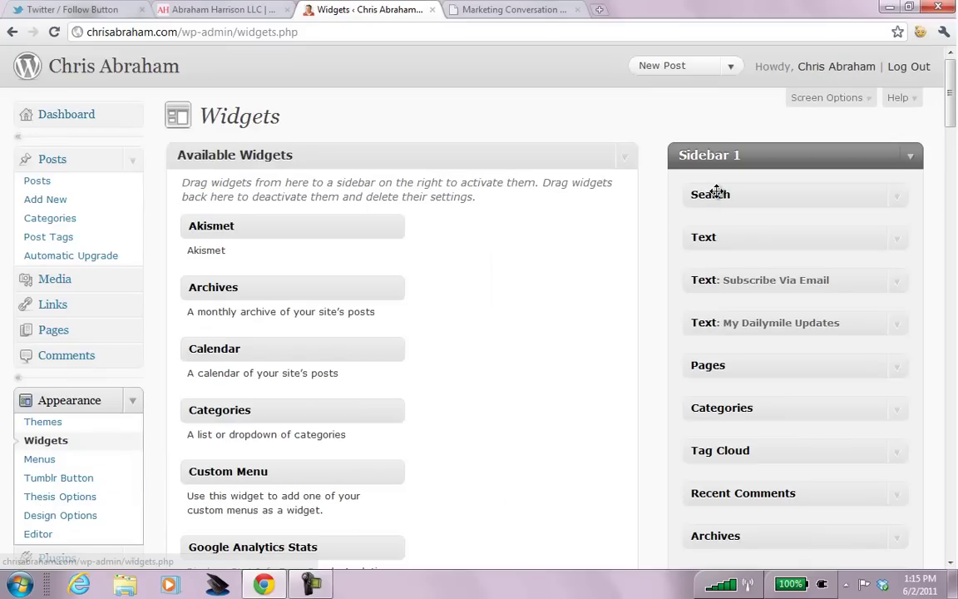
Load the live blog in the Marketing Conversation tab and compare its sidebar with Sidebar 1
click(539, 11)
text(chrisabraham.com)
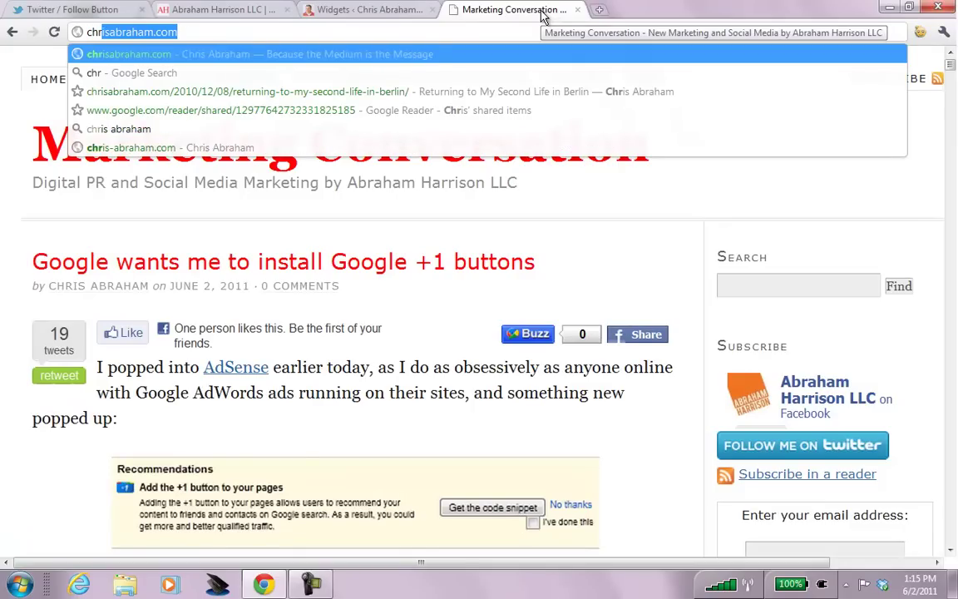
key(Return)
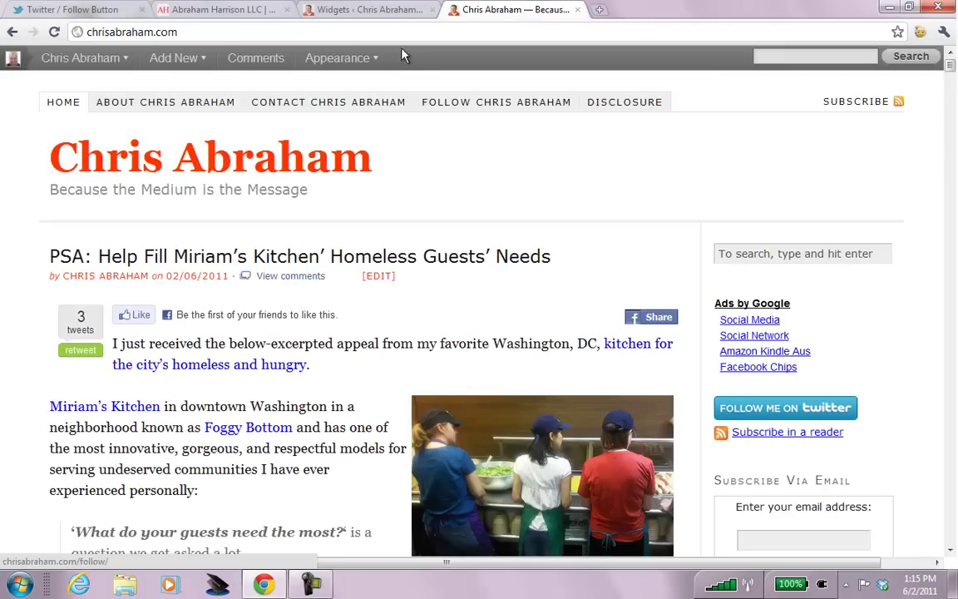
click(384, 14)
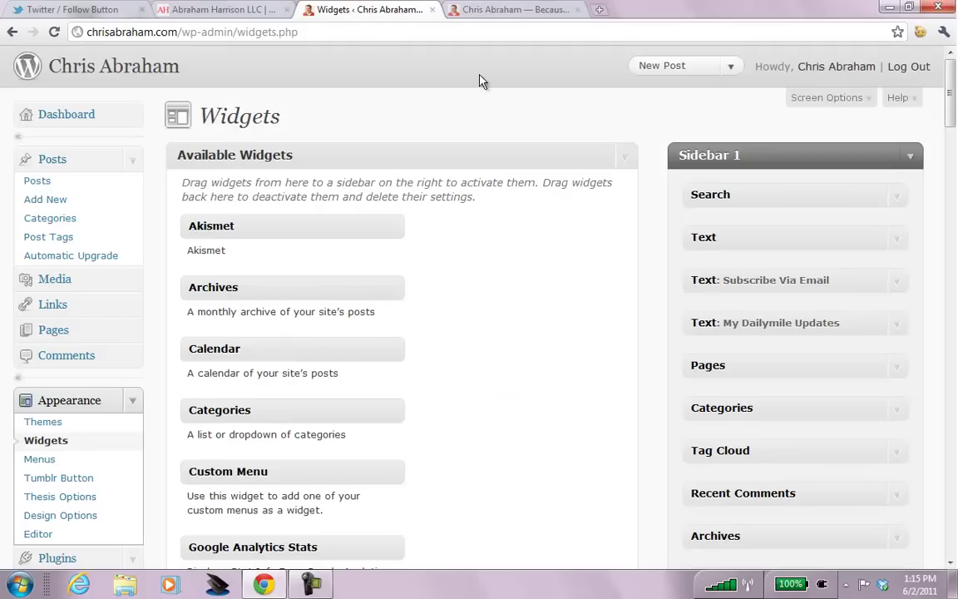
click(555, 15)
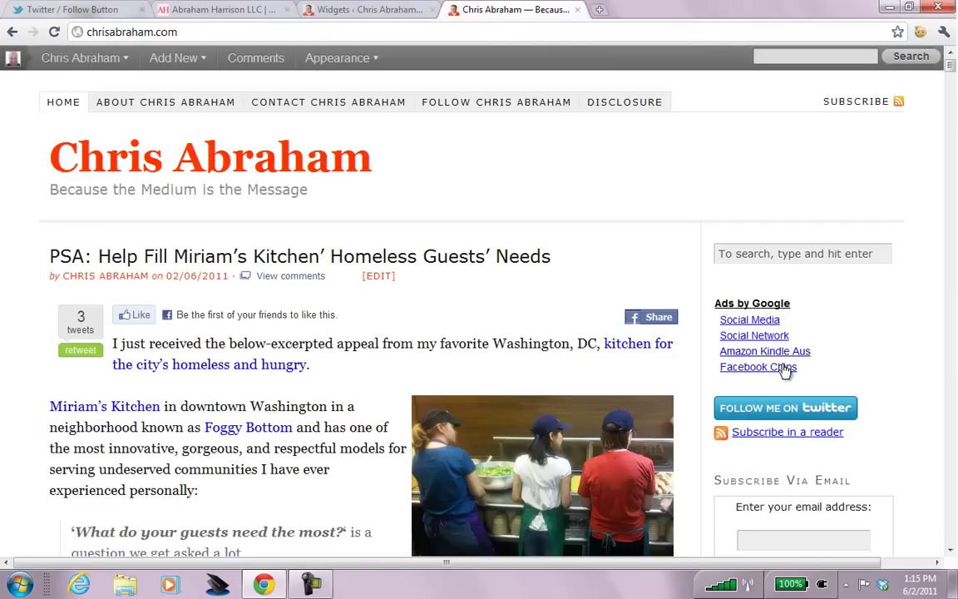
click(350, 12)
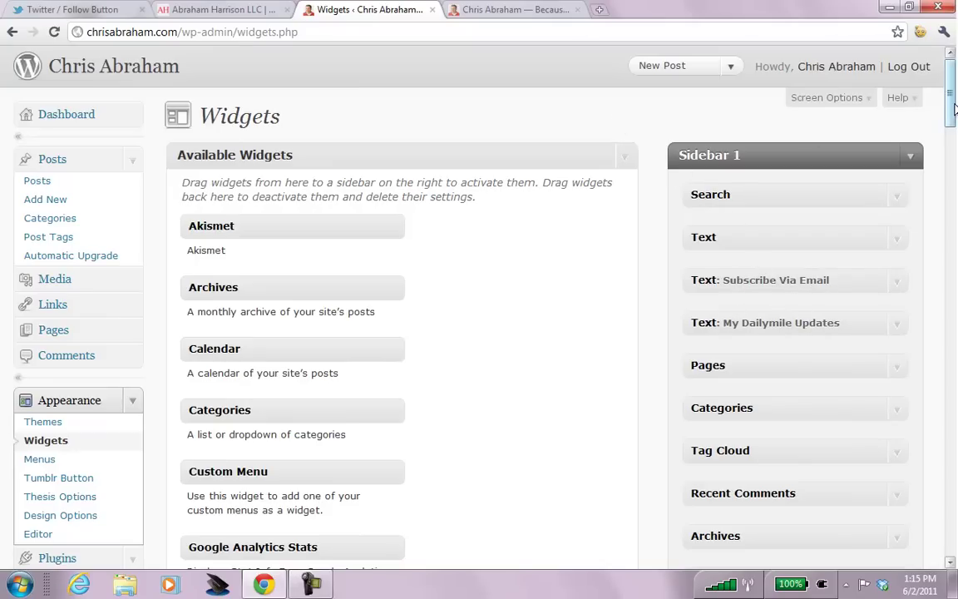
Drag a Text widget to the top of Sidebar 1 and paste the Twitter Follow Button code into it
drag(953, 112, 956, 239)
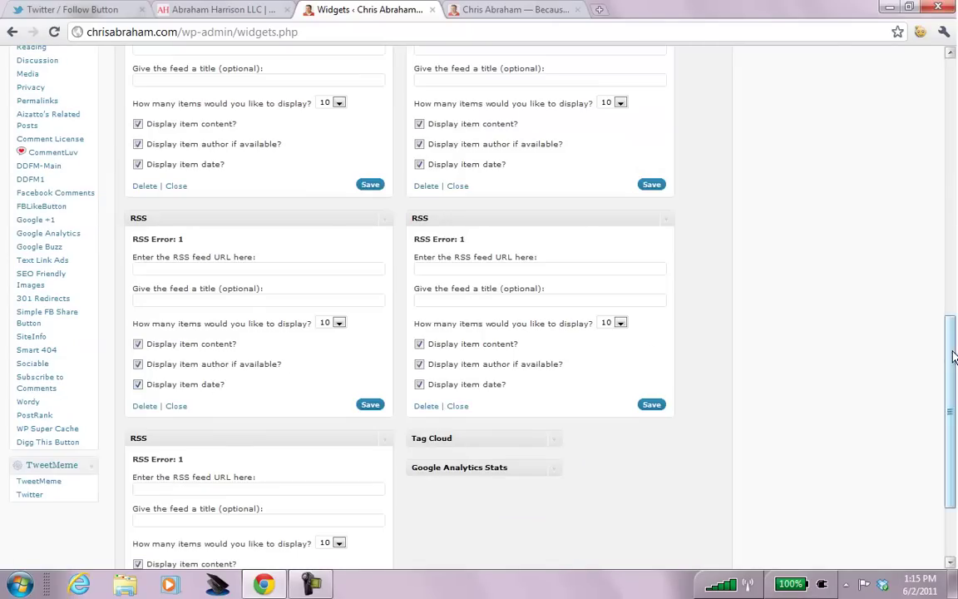
drag(951, 360, 957, 110)
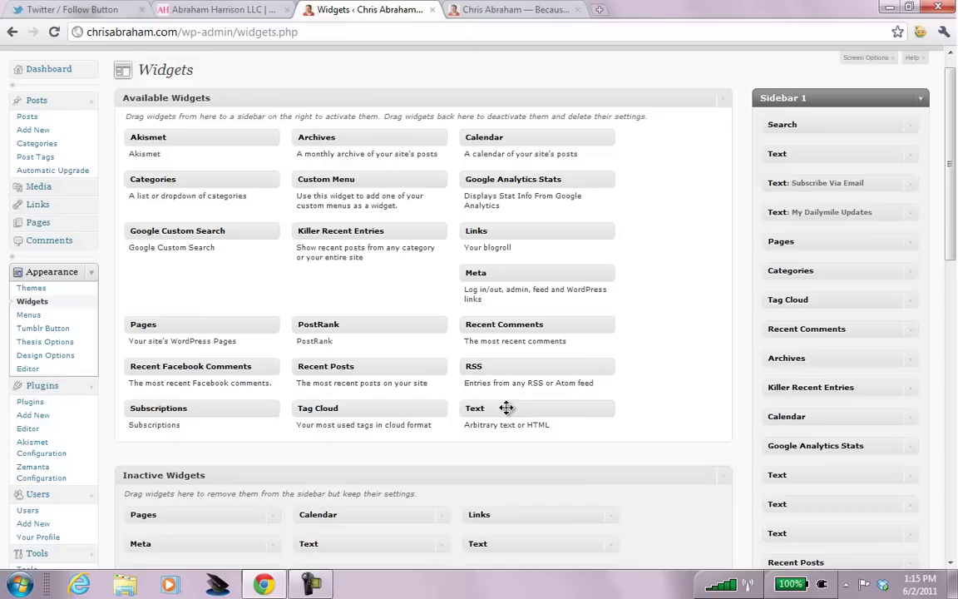
drag(507, 409, 812, 120)
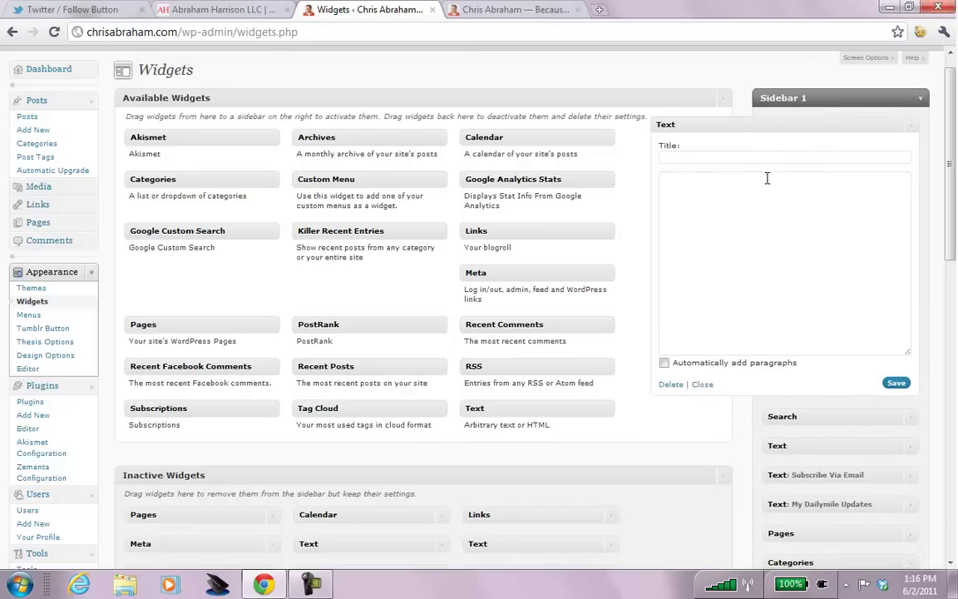
click(766, 180)
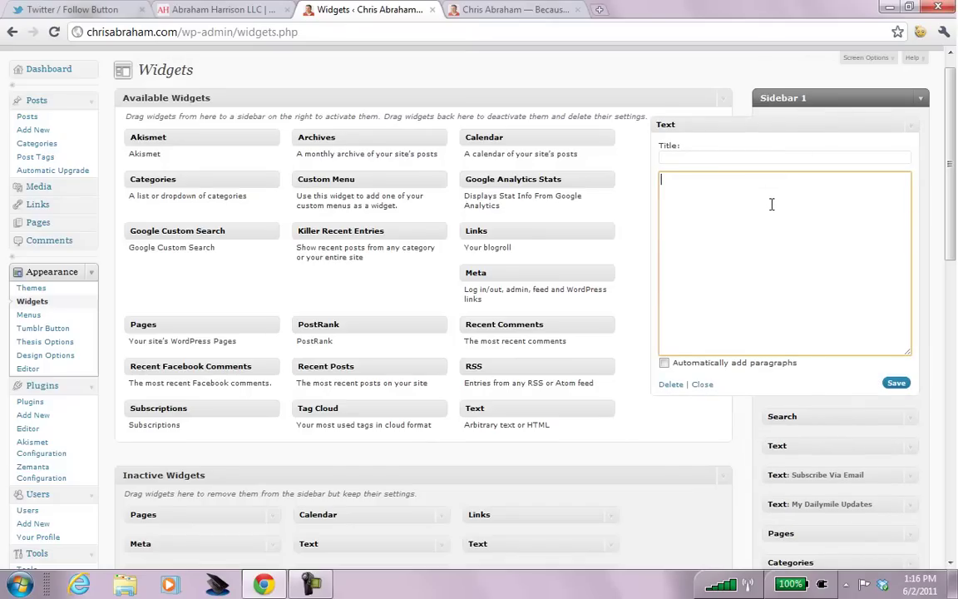
text(<a href="http://twitter.com/chrisabraham" class="twitter-follow-button">Follow @chrisabraham</a> <script src="http://platform.twitter.com/widgets.js" type="text/javascript"></script>)
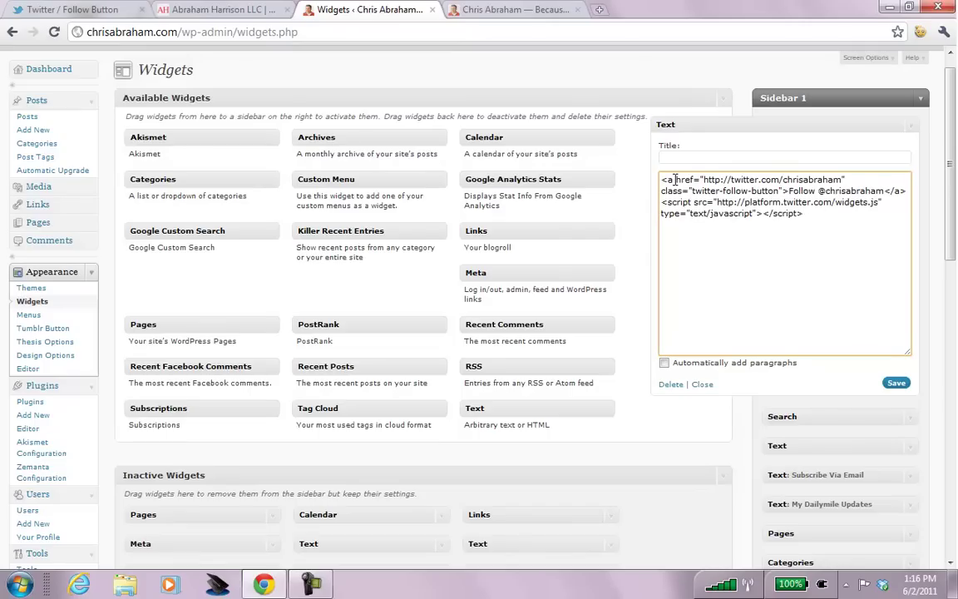
Recheck the embed code on the Twitter page, then switch to the live blog's home page
click(94, 13)
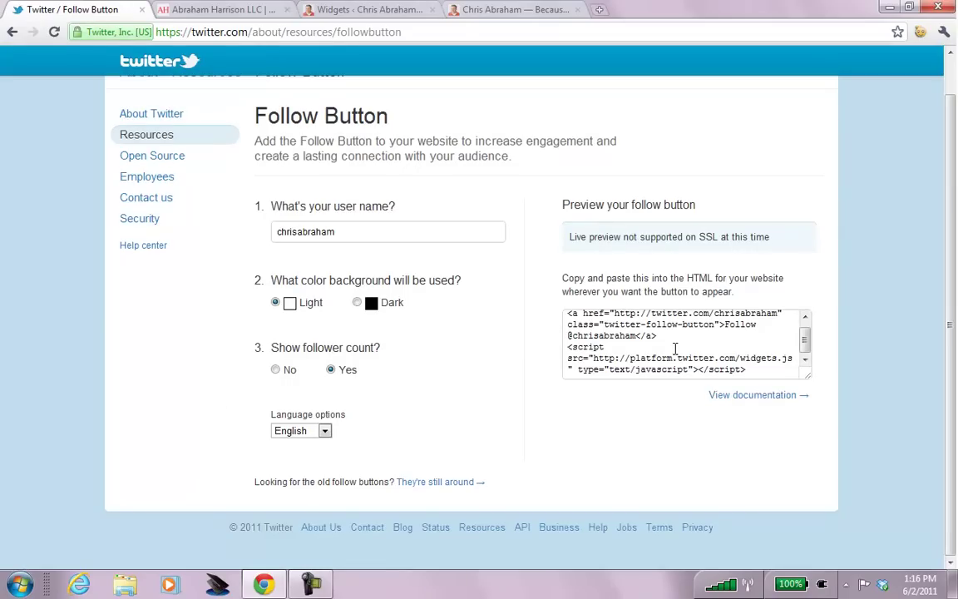
click(611, 317)
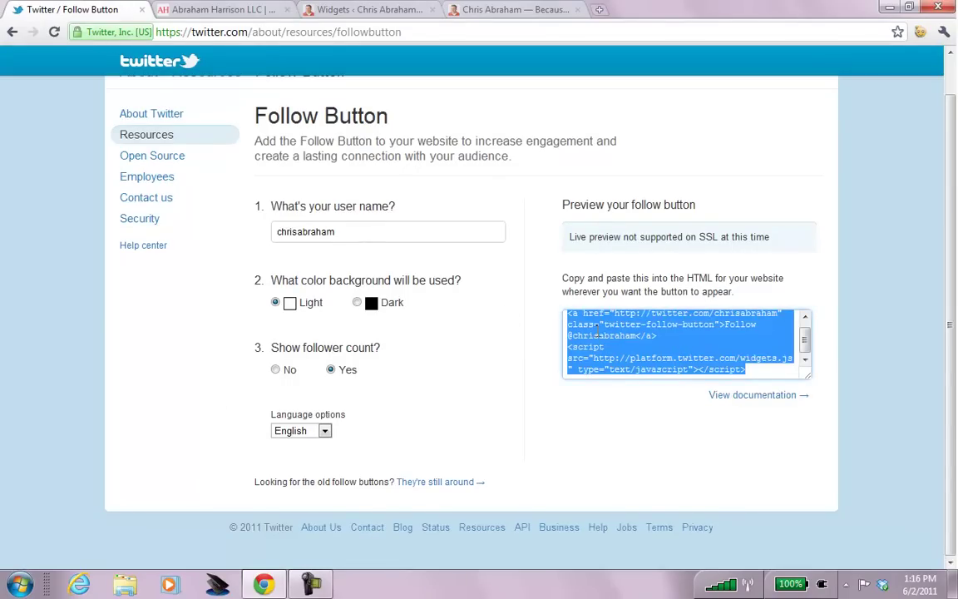
click(622, 327)
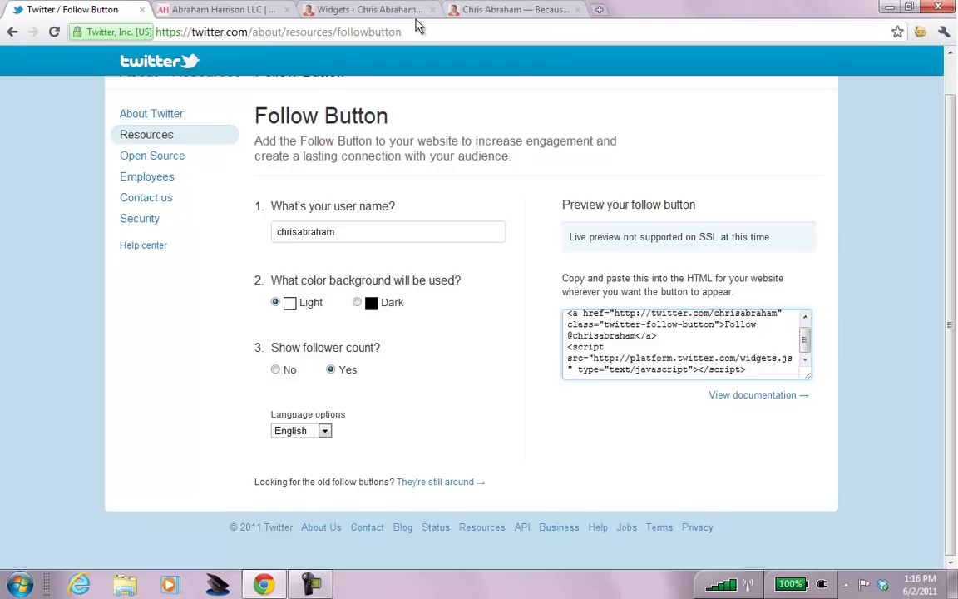
click(451, 10)
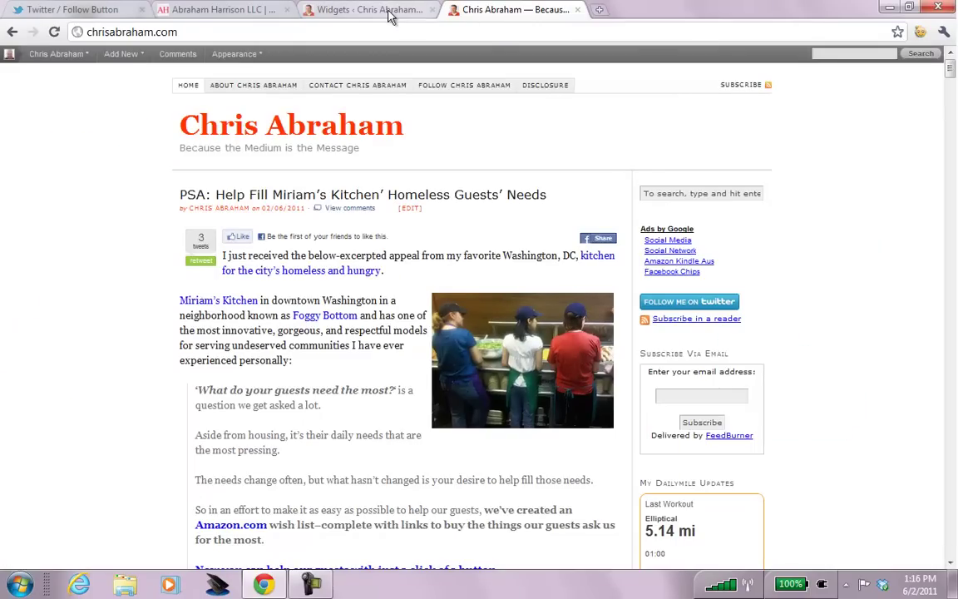
Save the untitled Text widget holding the Twitter Follow button code atop Sidebar 1, then collapse it
click(351, 12)
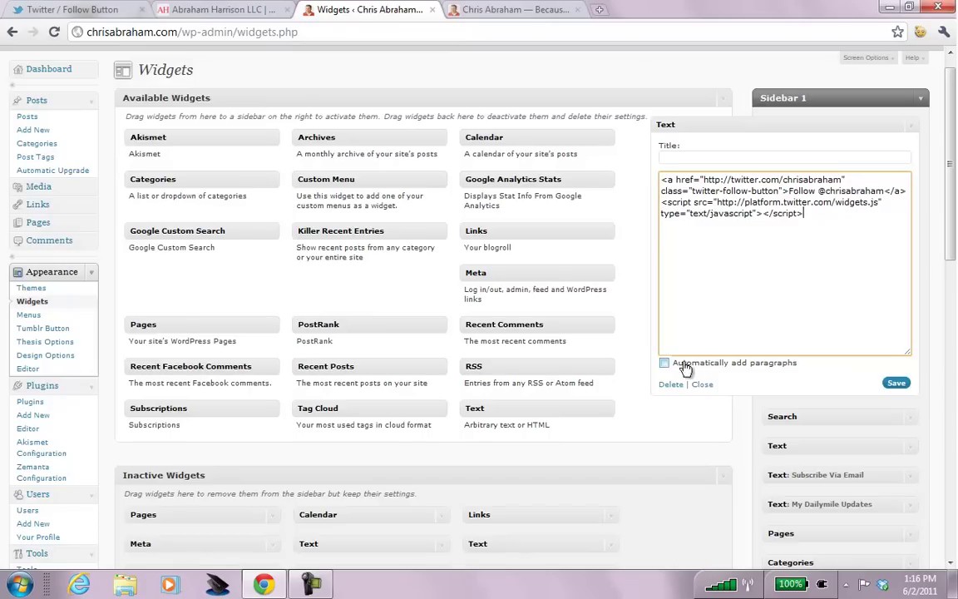
key(ctrl+plus)
key(ctrl+plus)
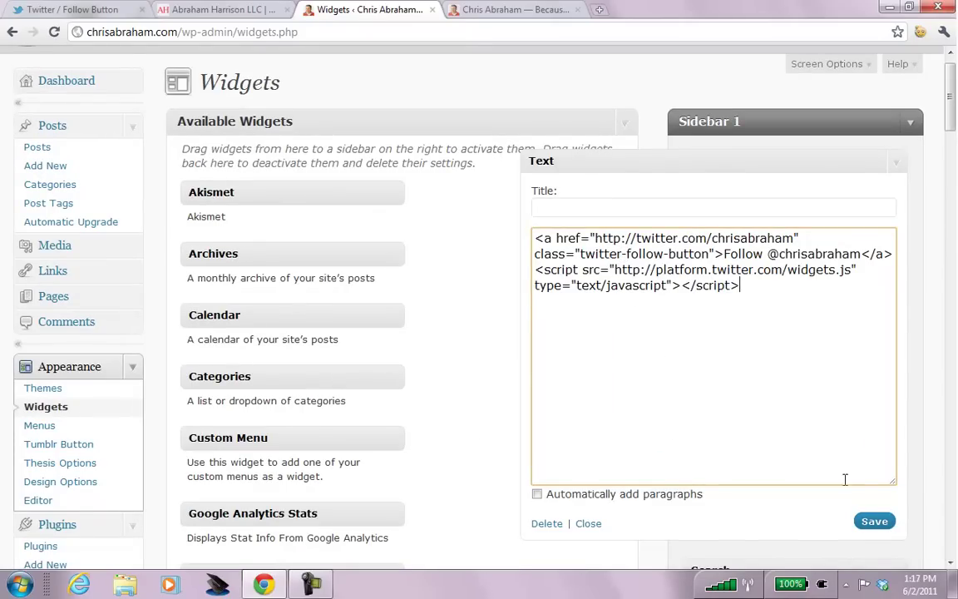
click(642, 206)
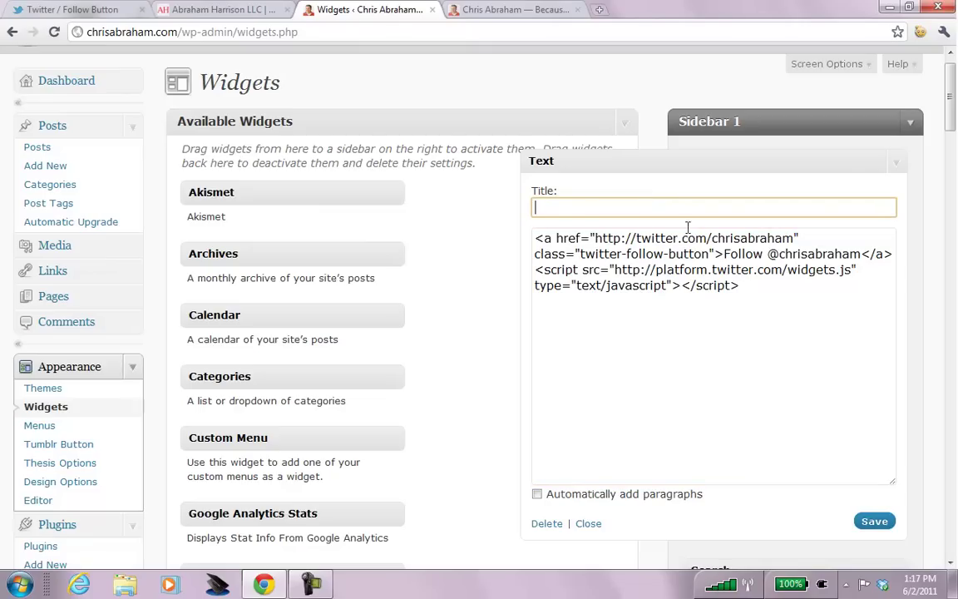
click(766, 296)
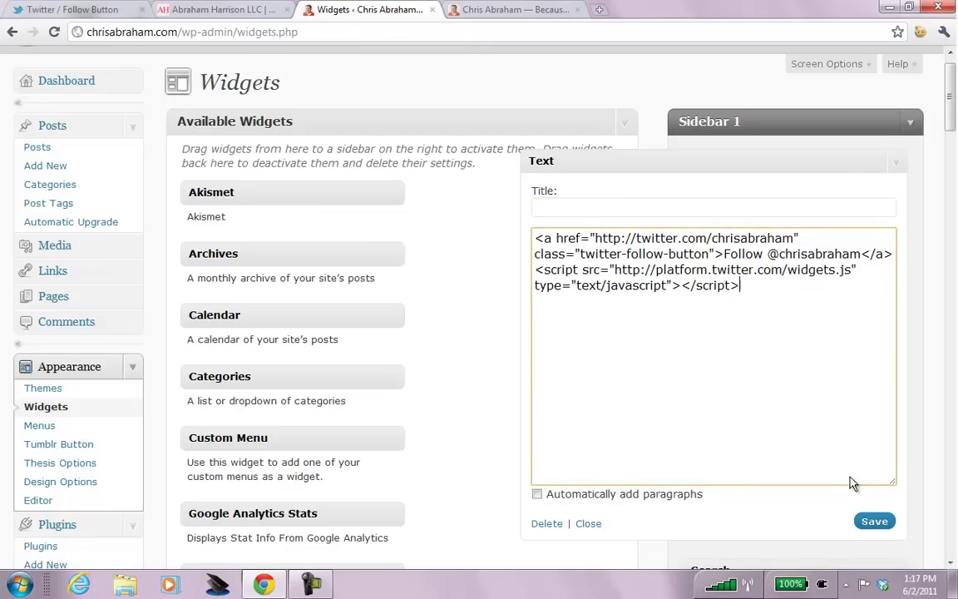
click(874, 521)
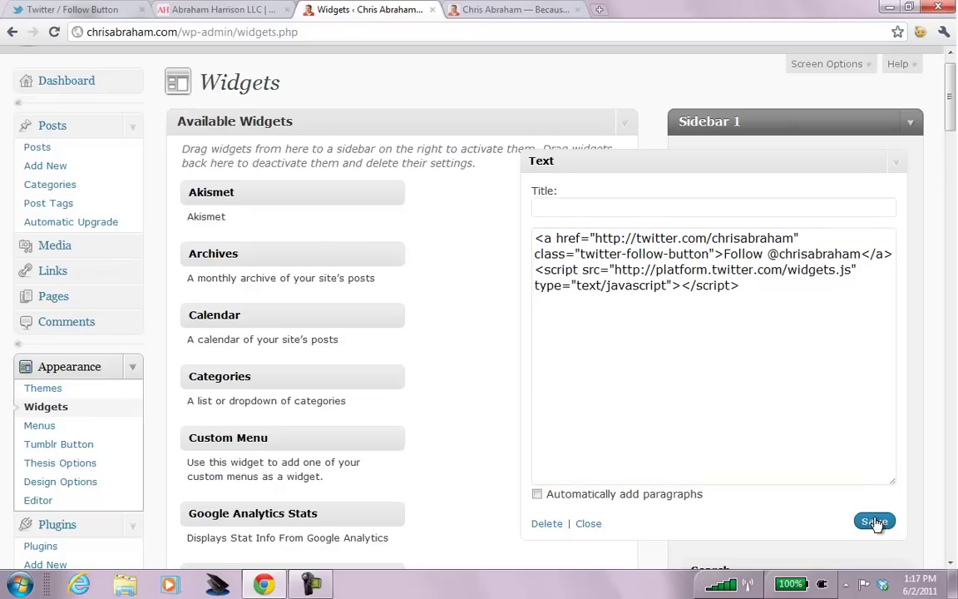
click(588, 523)
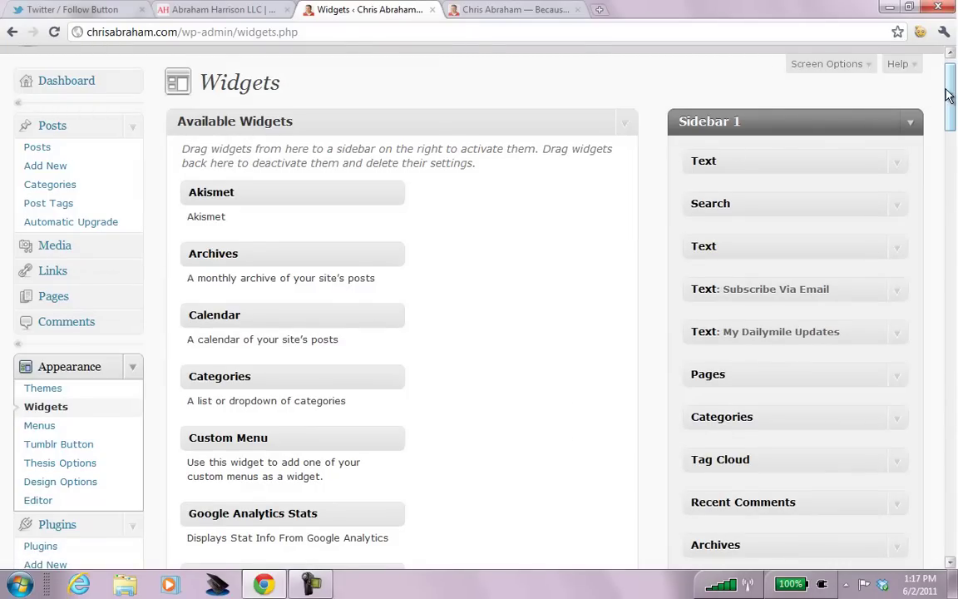
Delete all WP Super Cache pages from its Easy settings, then bring up the live blog
drag(949, 98, 955, 227)
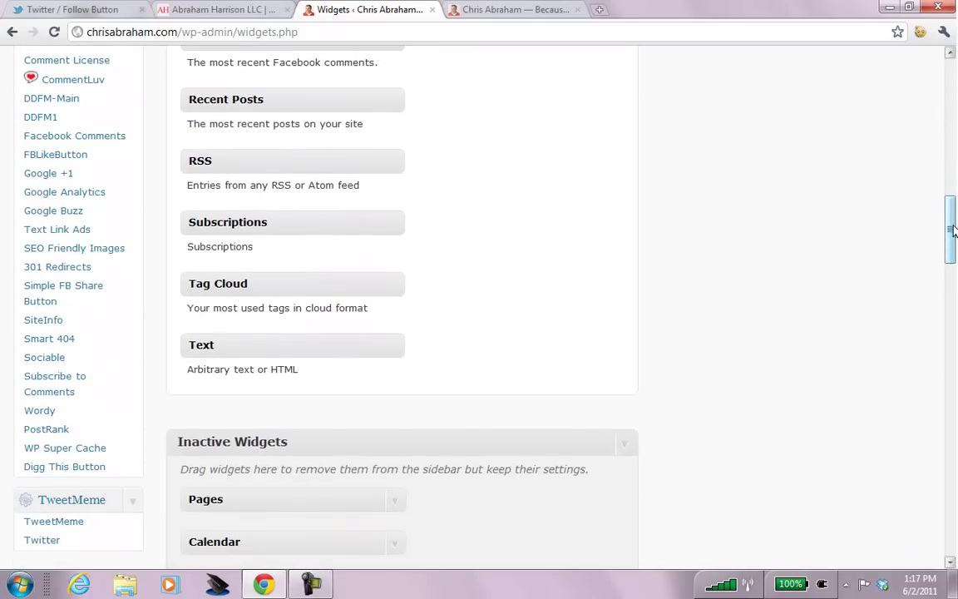
click(70, 453)
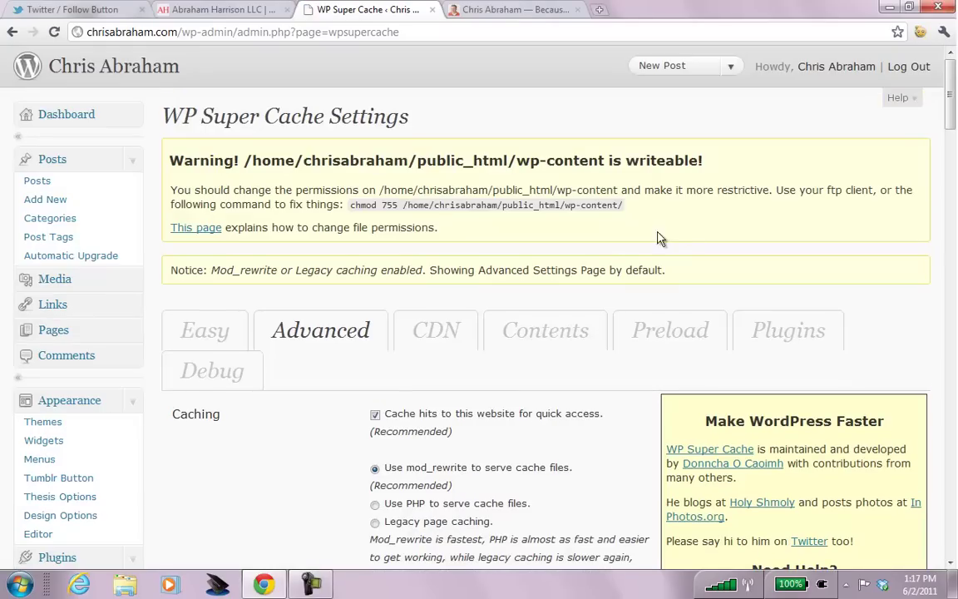
click(209, 331)
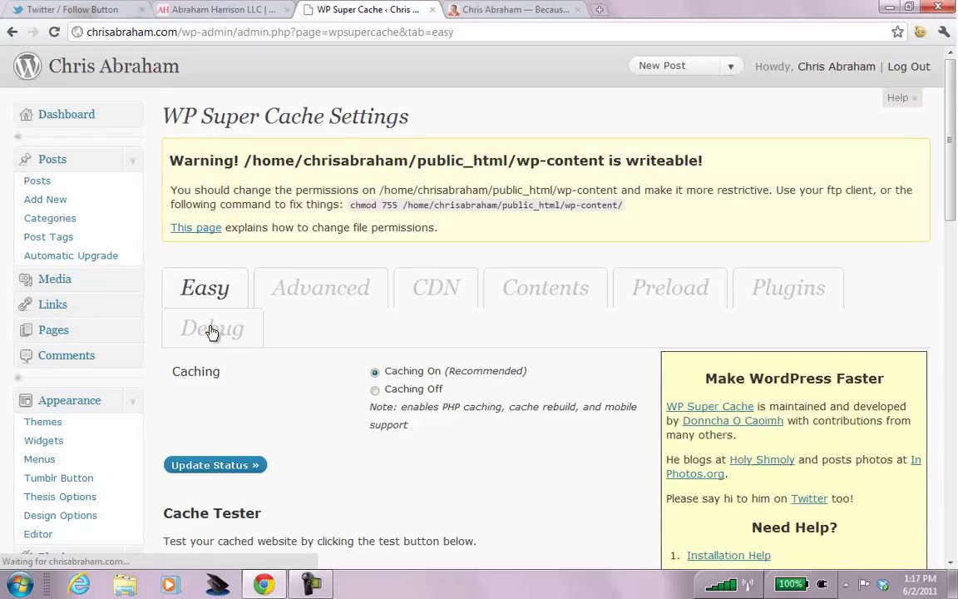
scroll(210, 331, down, 5)
scroll(211, 332, down, 5)
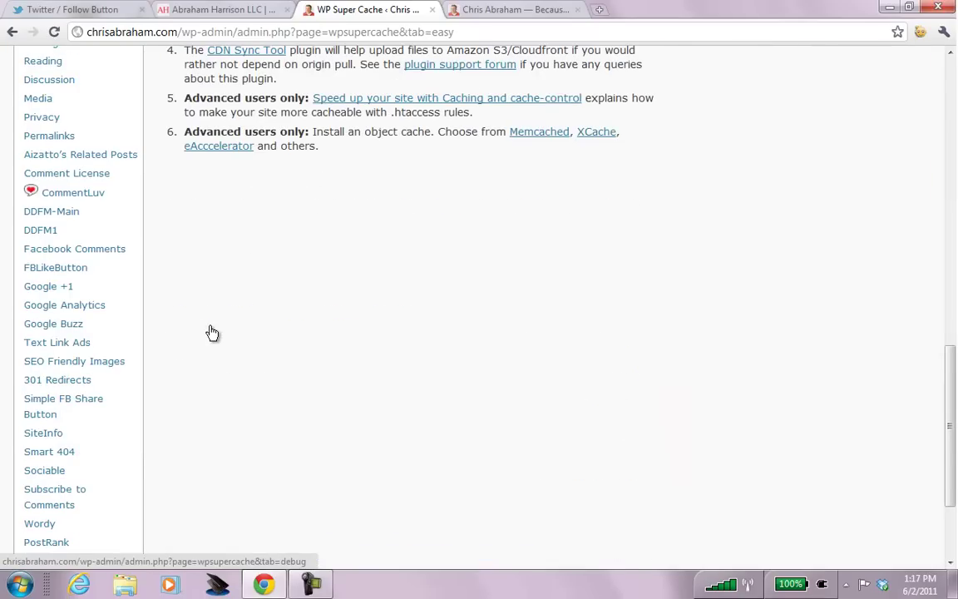
scroll(212, 333, up, 5)
click(206, 265)
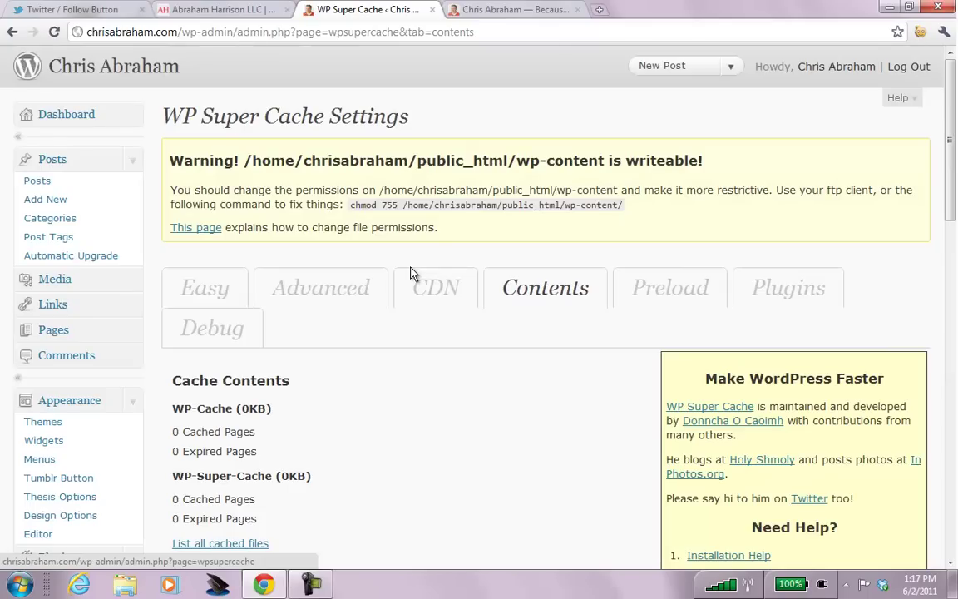
click(487, 15)
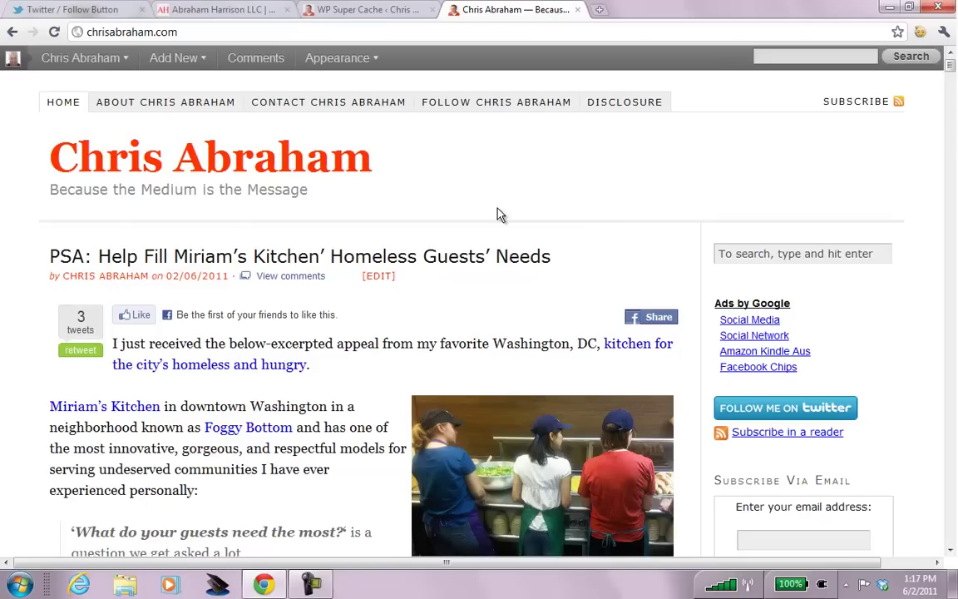
Reload the blog to see the Follow button above search, then return to Appearance > Widgets
key(F5)
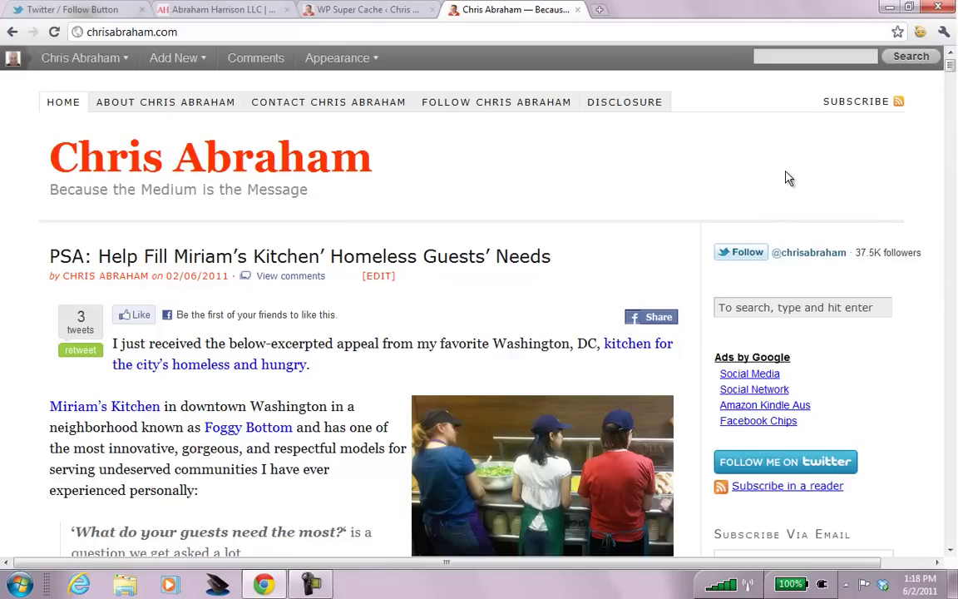
click(370, 10)
click(39, 440)
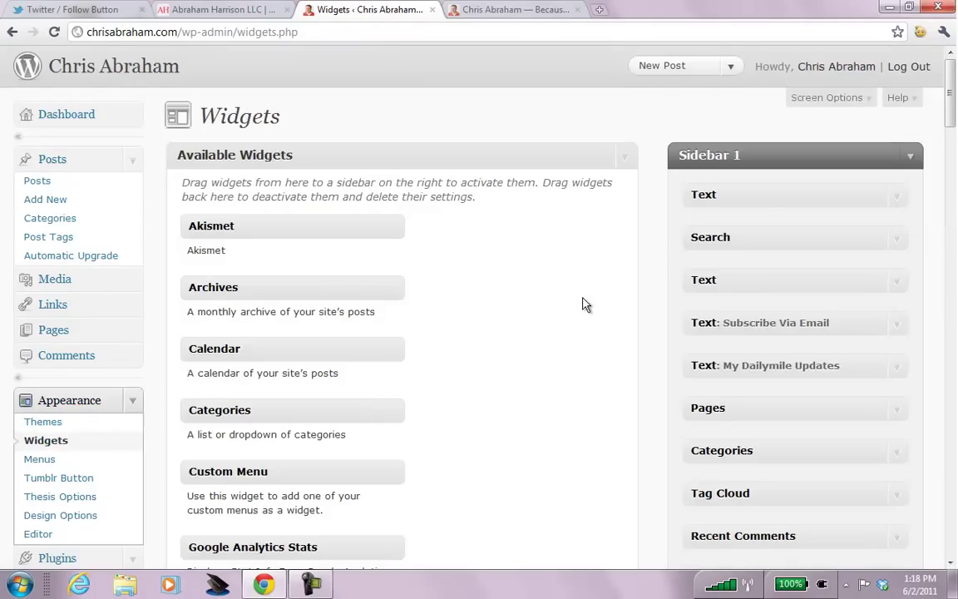
Drag the Follow button Text widget below Search so it sits second in Sidebar 1
drag(775, 194, 775, 238)
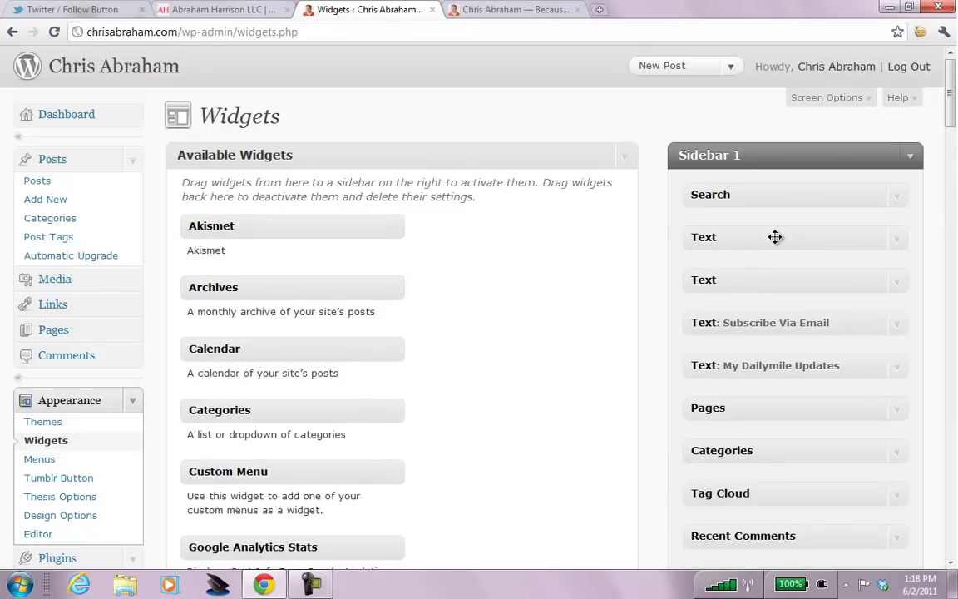
scroll(703, 120, down, 5)
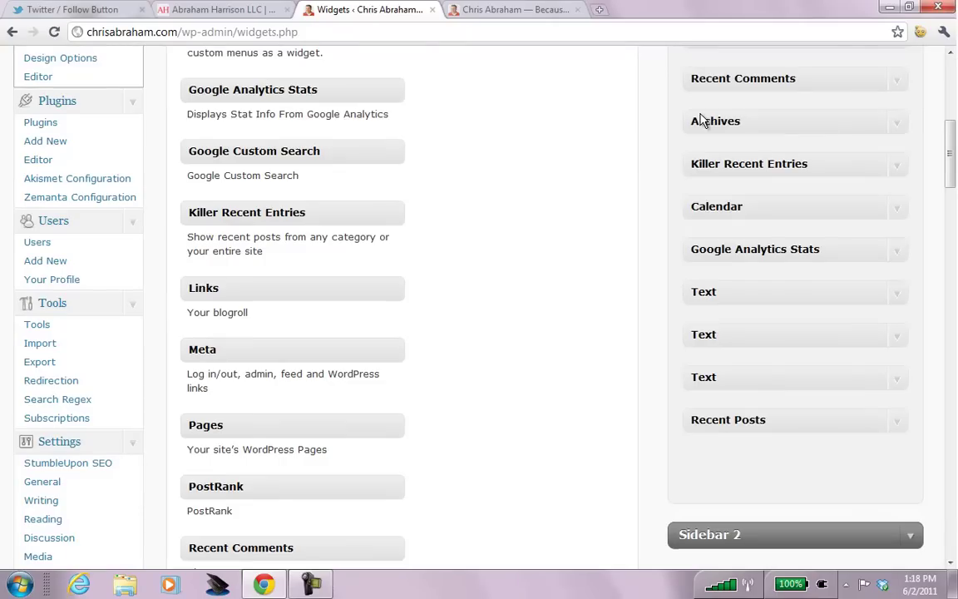
scroll(703, 120, up, 5)
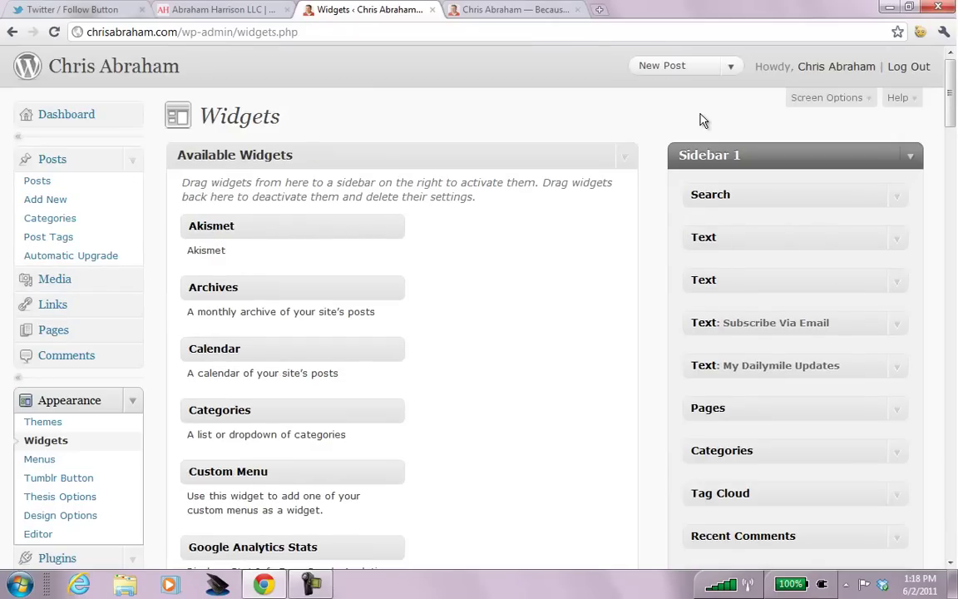
Reload the blog, then test the Follow button by signing in to Twitter and following the account
click(532, 22)
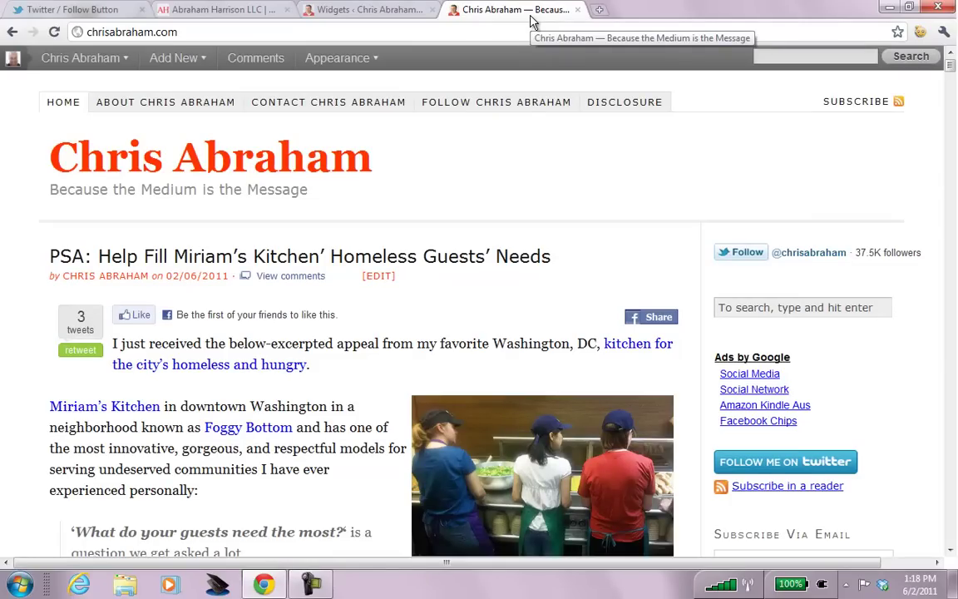
key(F5)
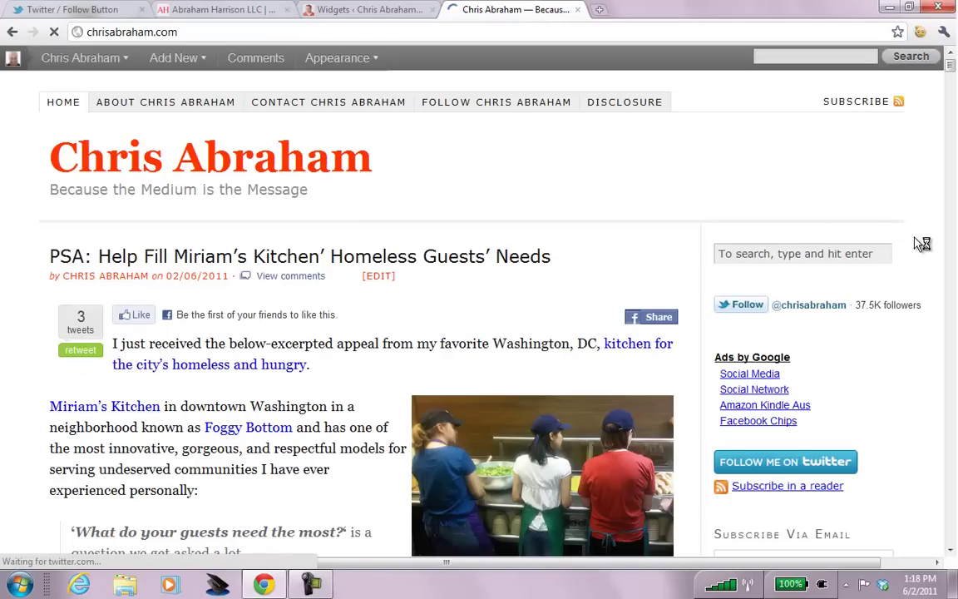
click(746, 305)
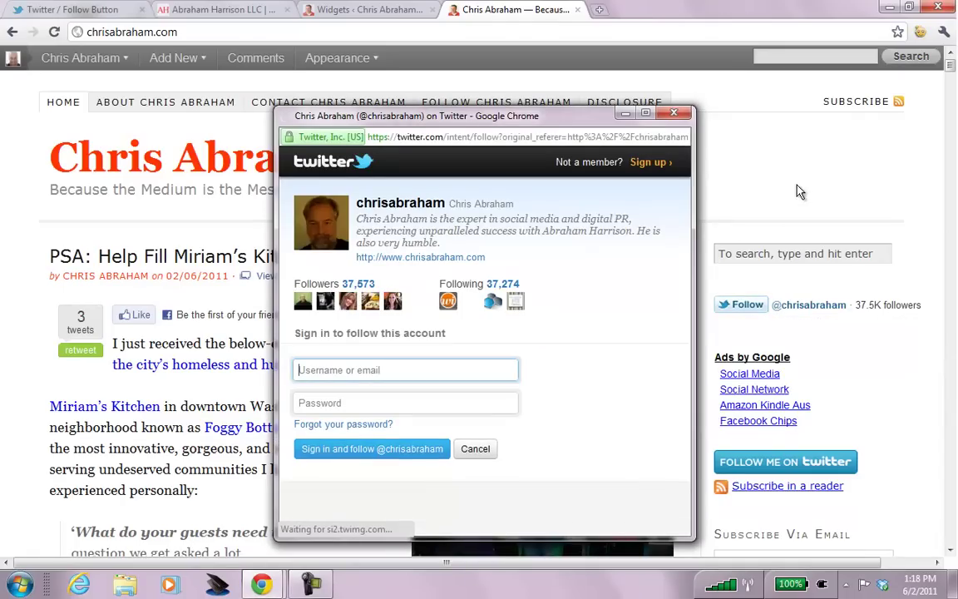
text(cja)
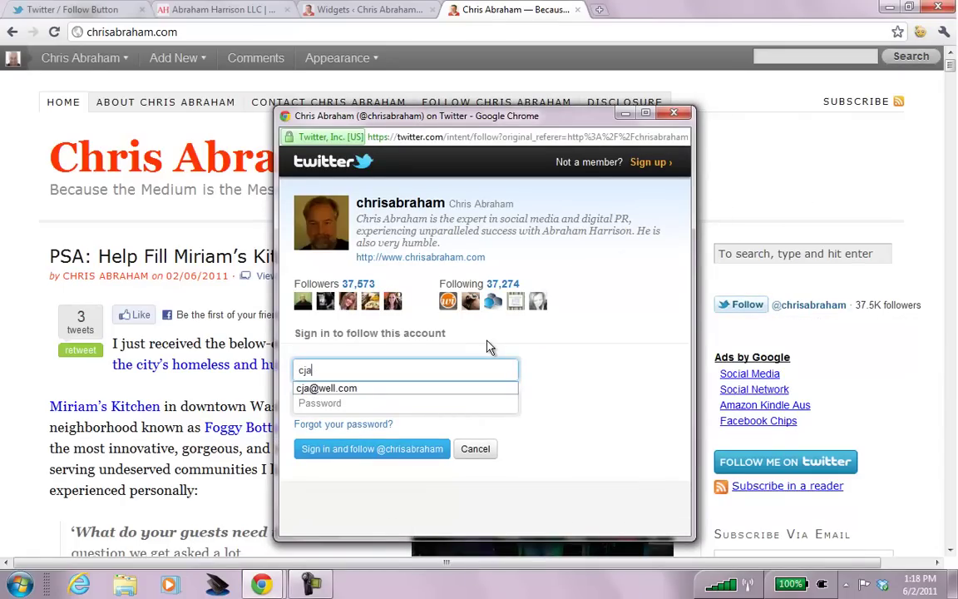
key(Down)
key(Tab)
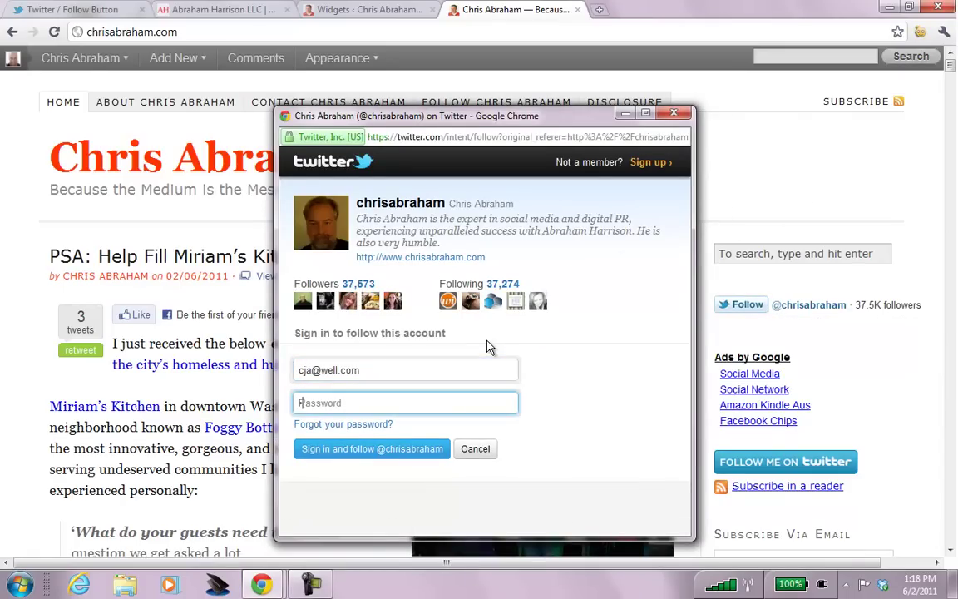
text(••••••••)
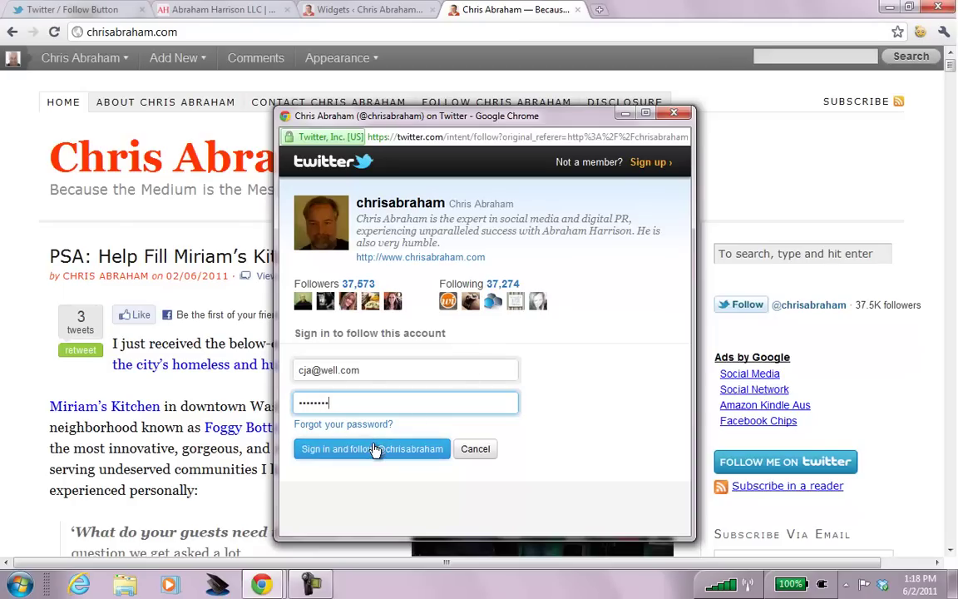
click(422, 447)
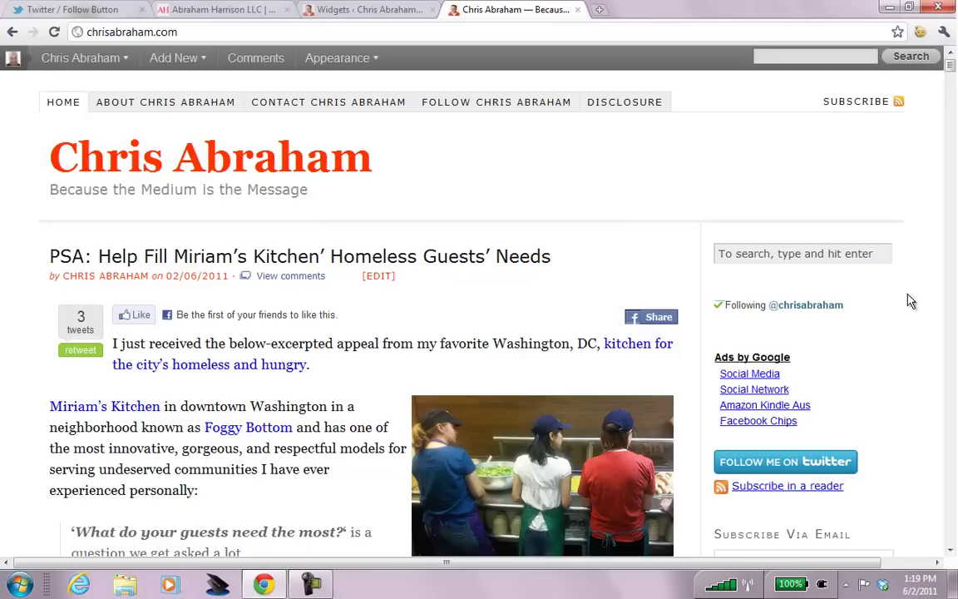
Search Google from the address bar for 'google plus one webmaster tools'
click(372, 12)
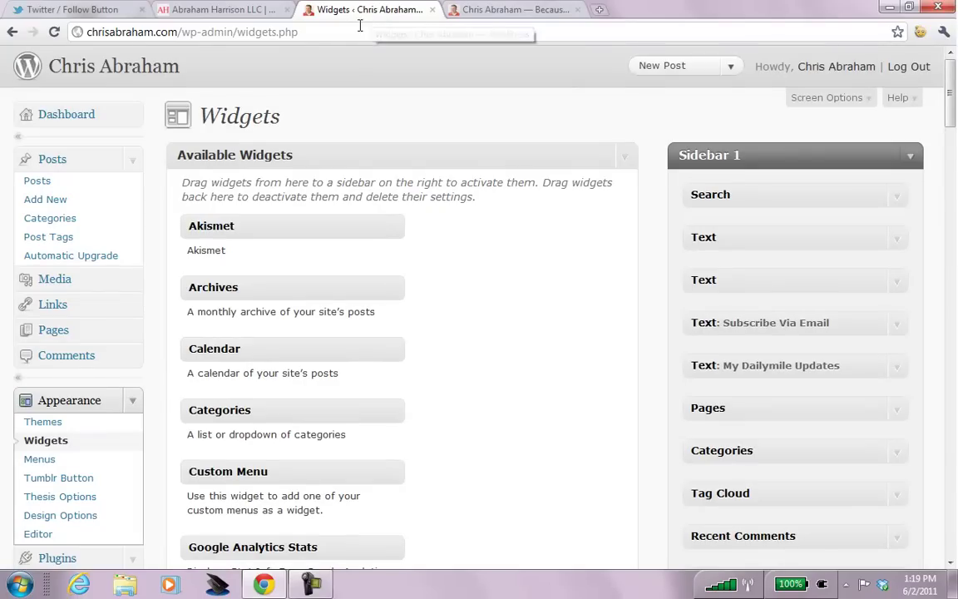
click(353, 31)
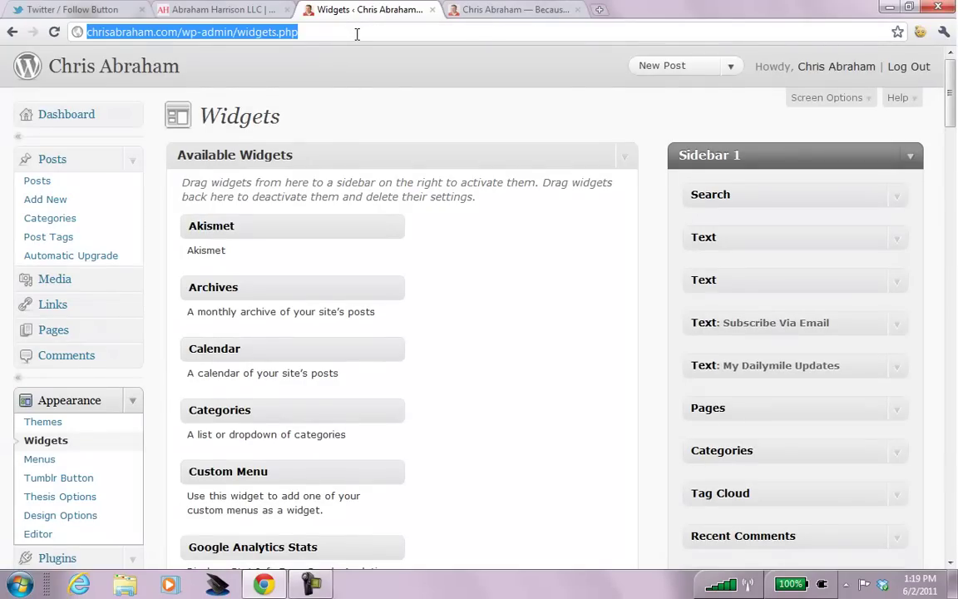
click(214, 11)
click(223, 32)
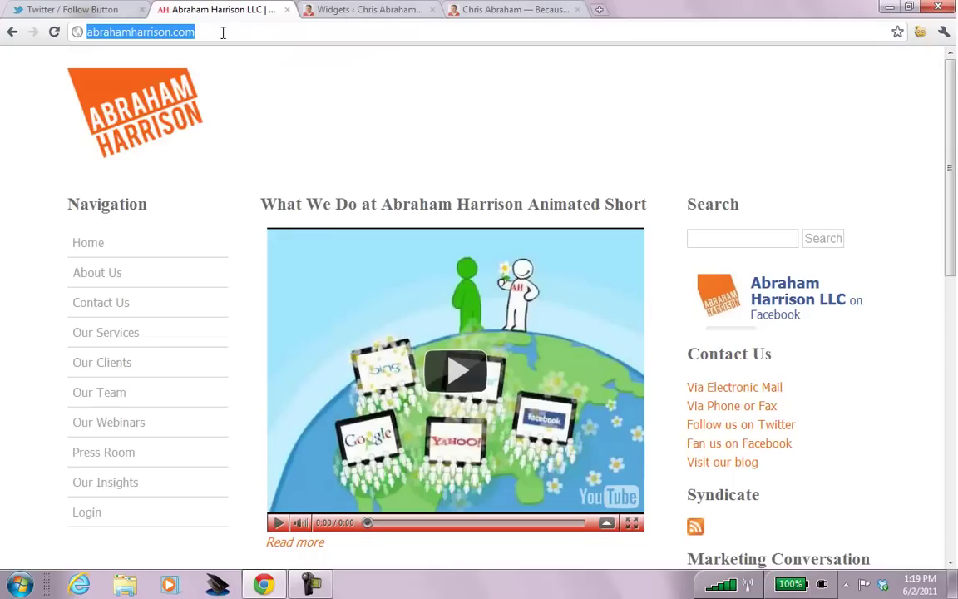
text(goog)
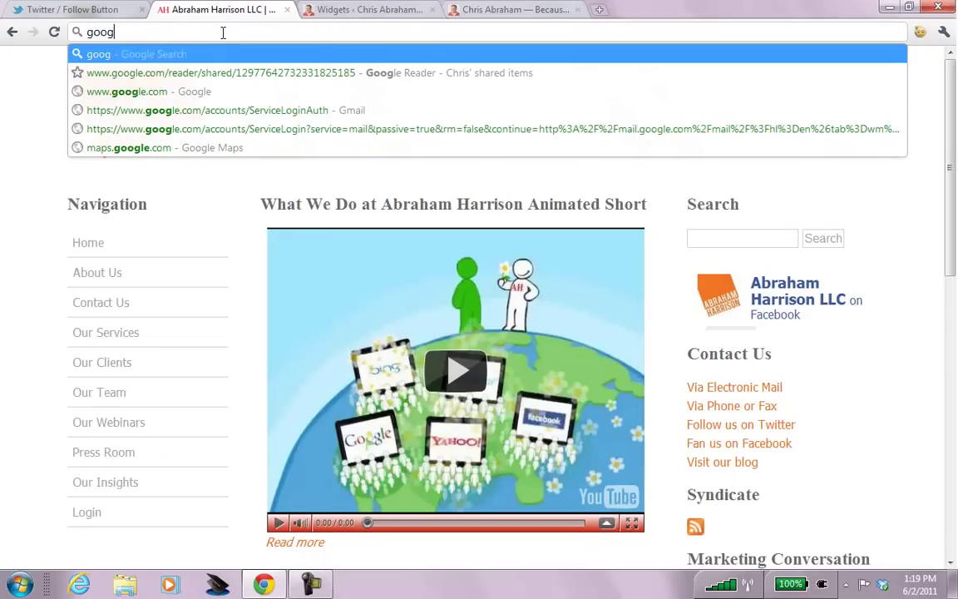
key(BackSpace)
key(BackSpace)
text(ggle p)
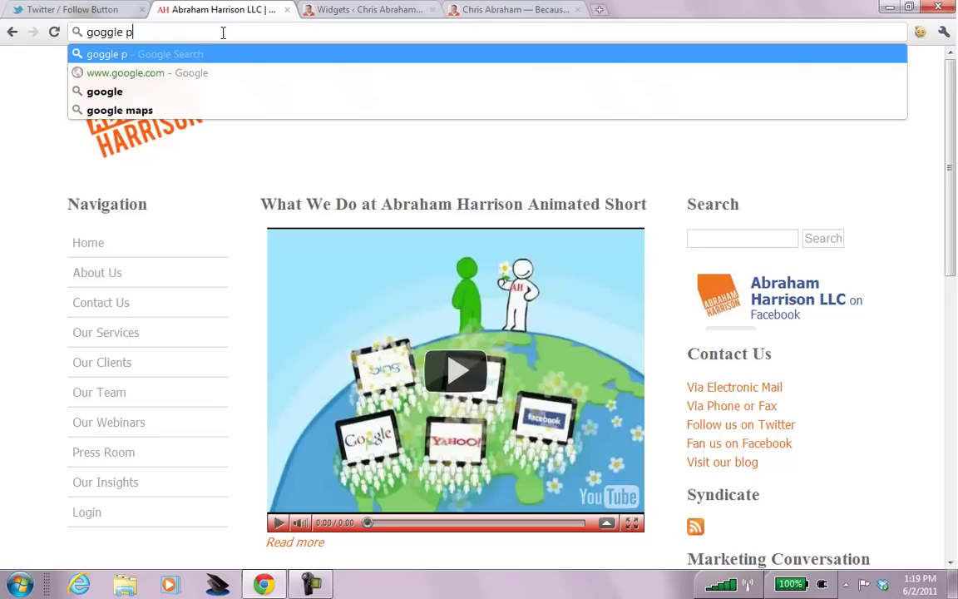
text(lus o)
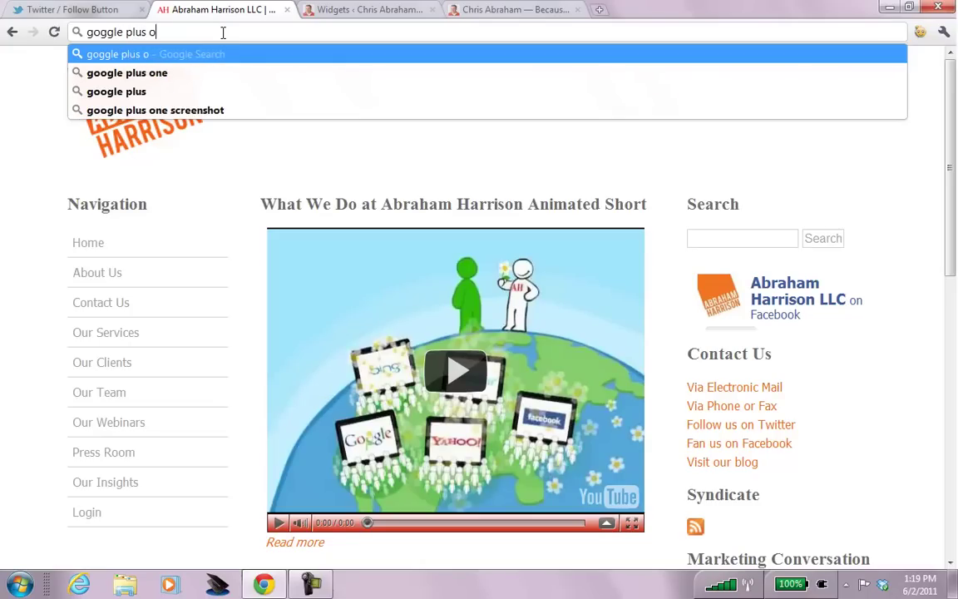
text(ne webmaster t)
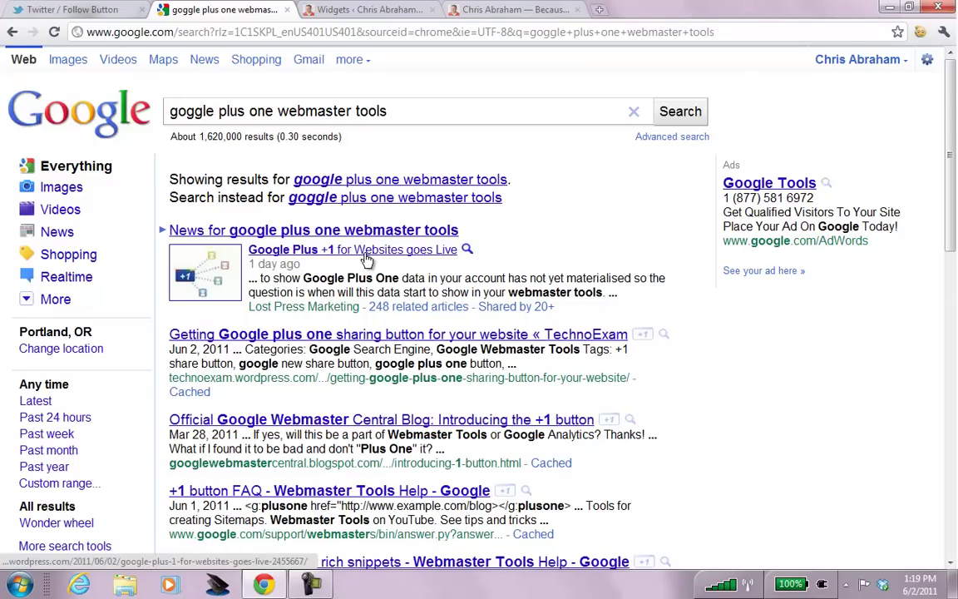
Accept the corrected spelling and change 'plus one' to '+1' in the query
click(370, 185)
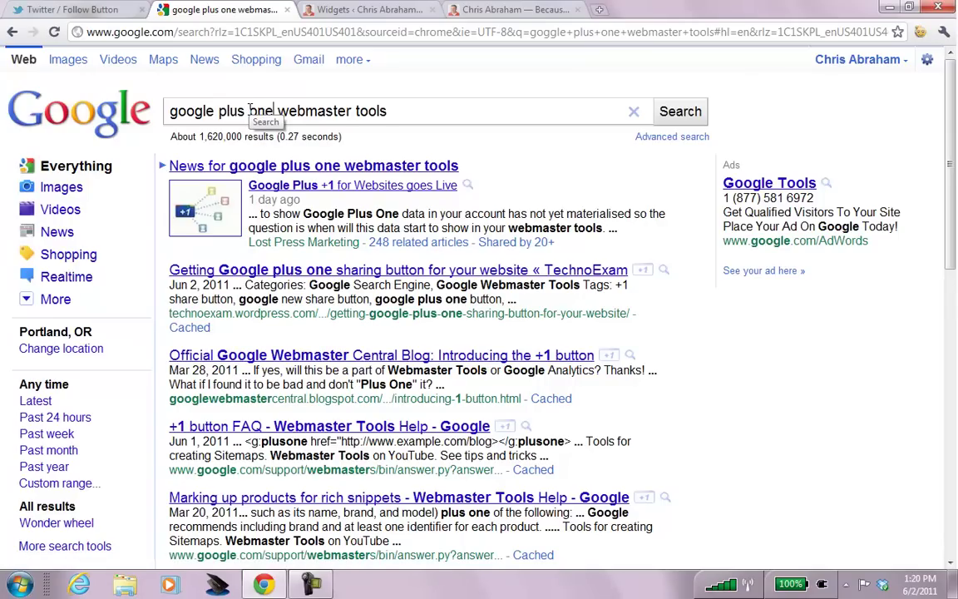
drag(274, 111, 219, 111)
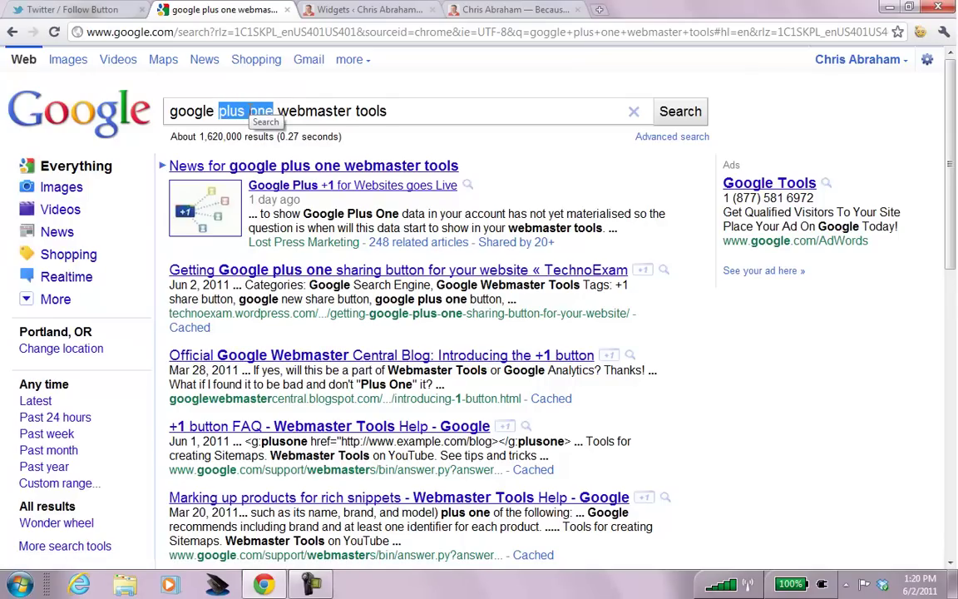
text(+1)
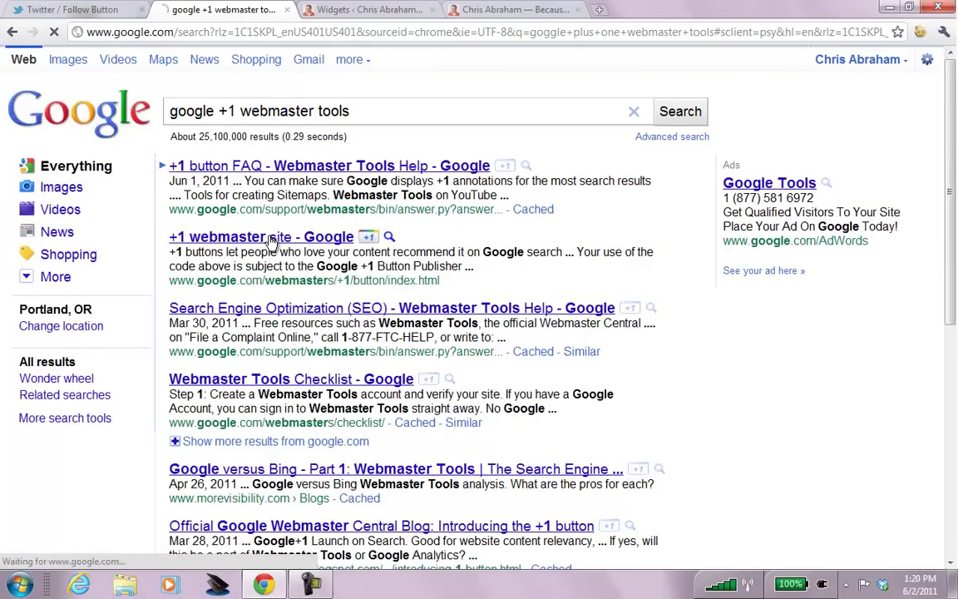
Open Google's +1 webmaster page, try Tall, Medium and Small sizes, then settle on Standard (24px)
click(272, 241)
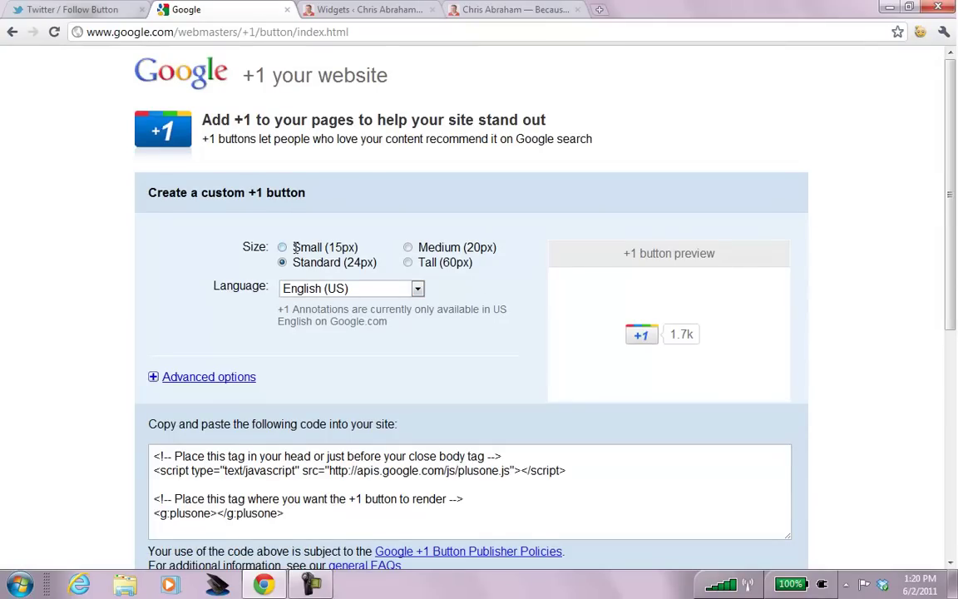
click(408, 263)
click(408, 248)
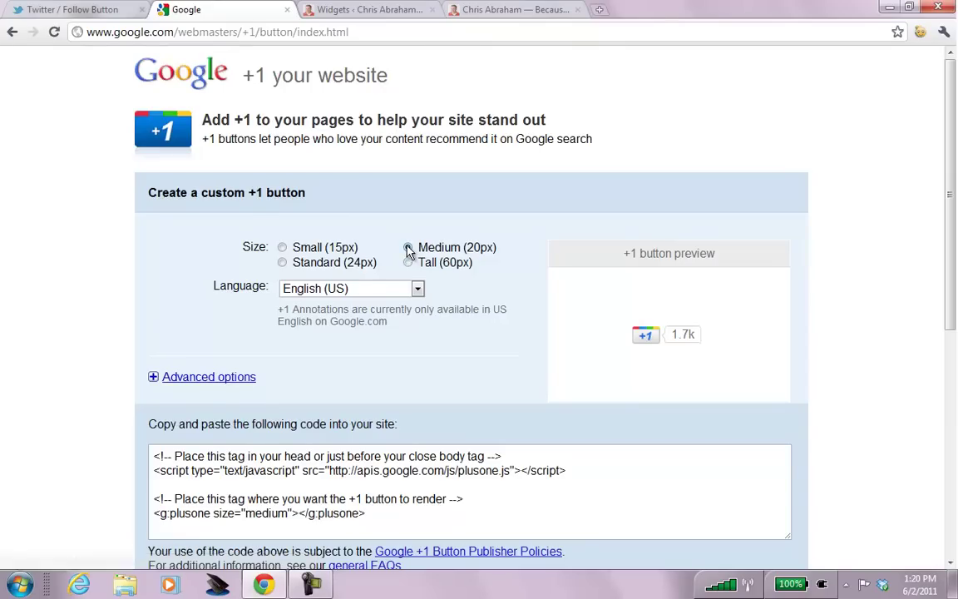
click(283, 248)
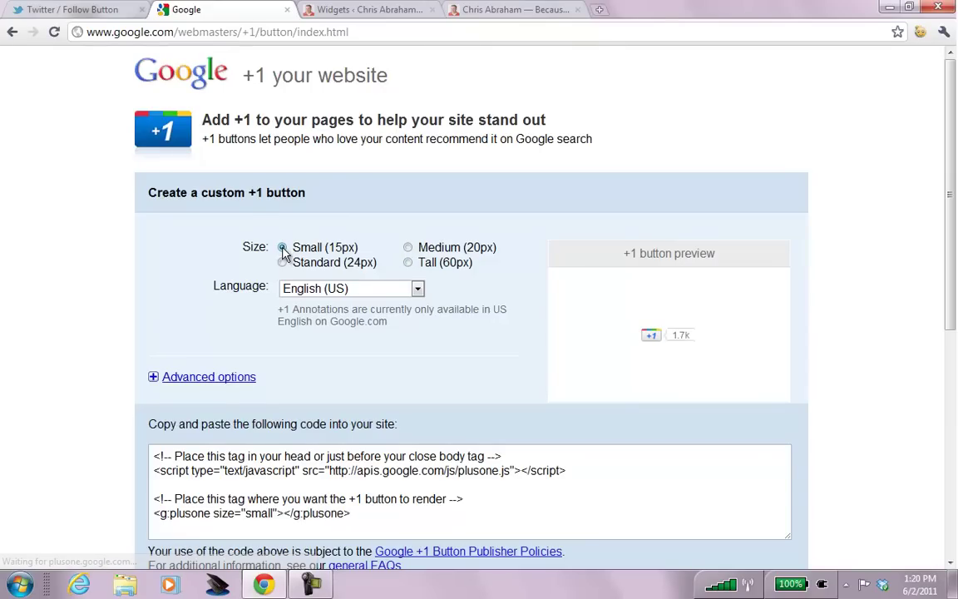
click(283, 263)
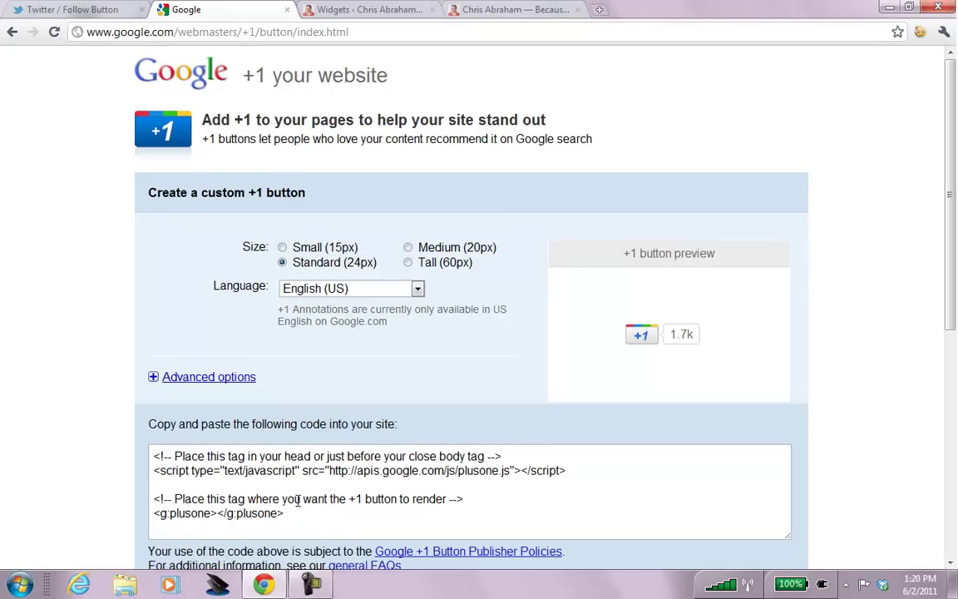
Inspect the +1 button tag and script line in the embed code, then close the page
drag(288, 513, 151, 517)
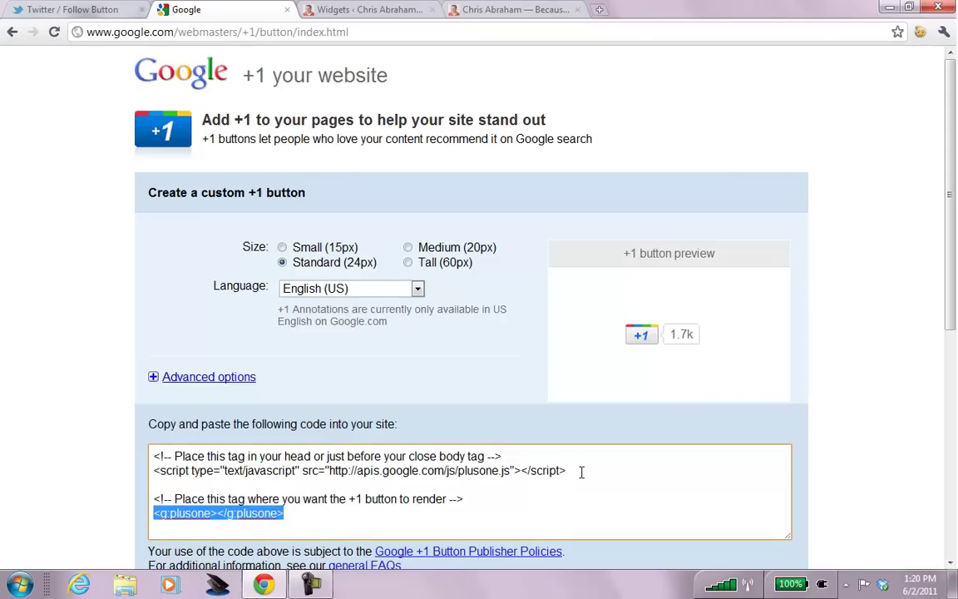
drag(578, 471, 153, 471)
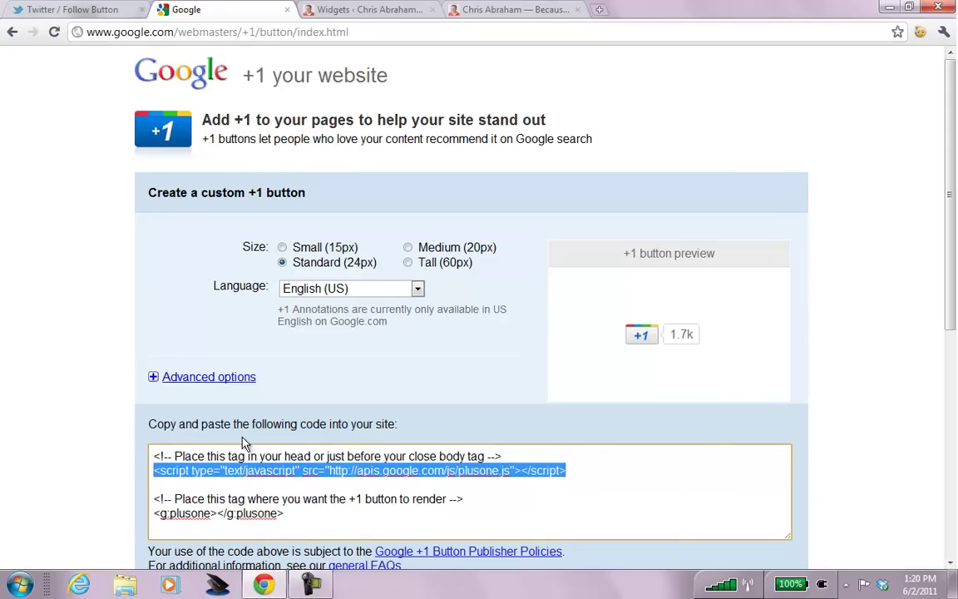
click(674, 124)
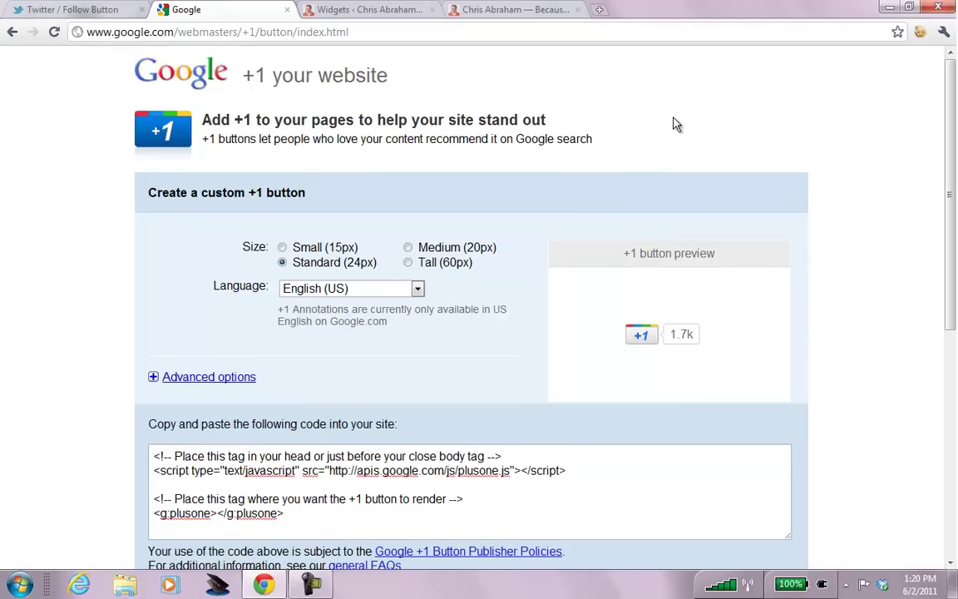
key(ctrl+w)
Check the live blog's sidebar, then go back to the WordPress Widgets admin page
click(370, 15)
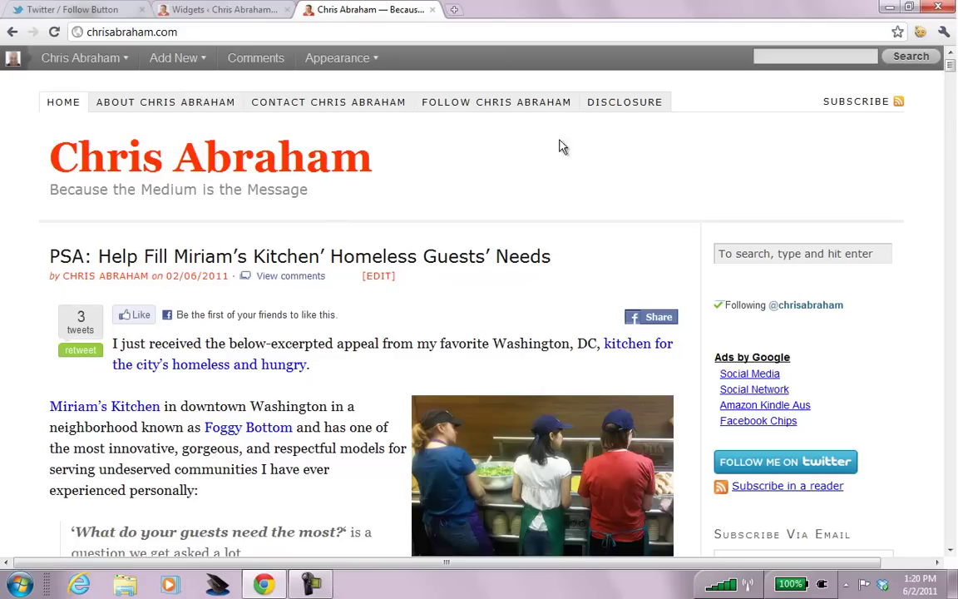
click(479, 31)
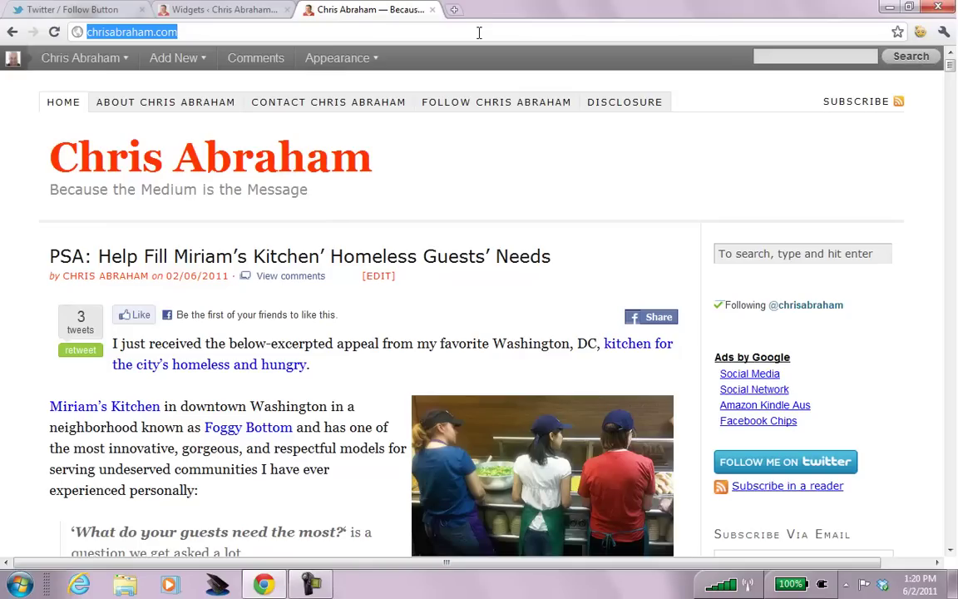
click(525, 171)
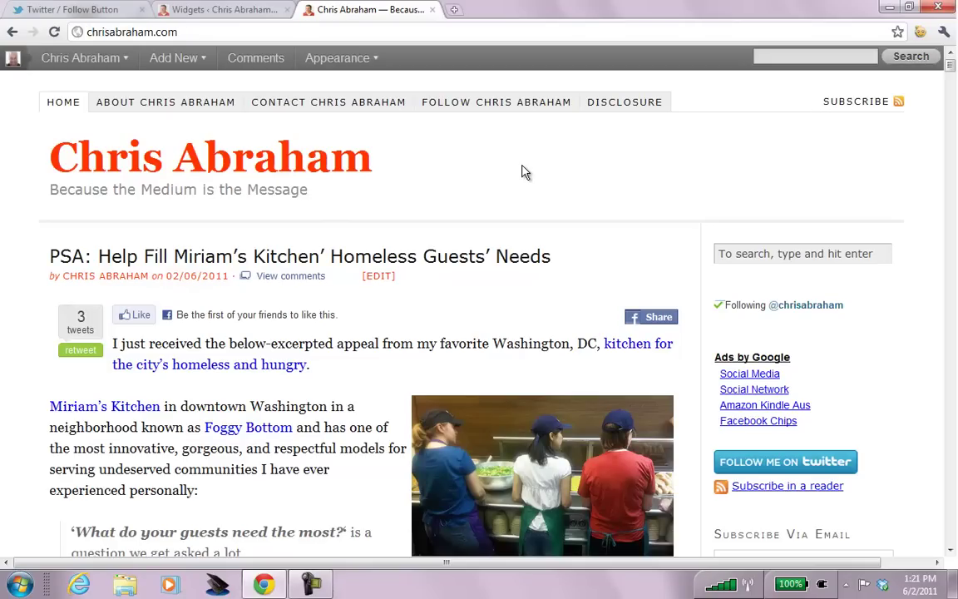
scroll(524, 173, down, 5)
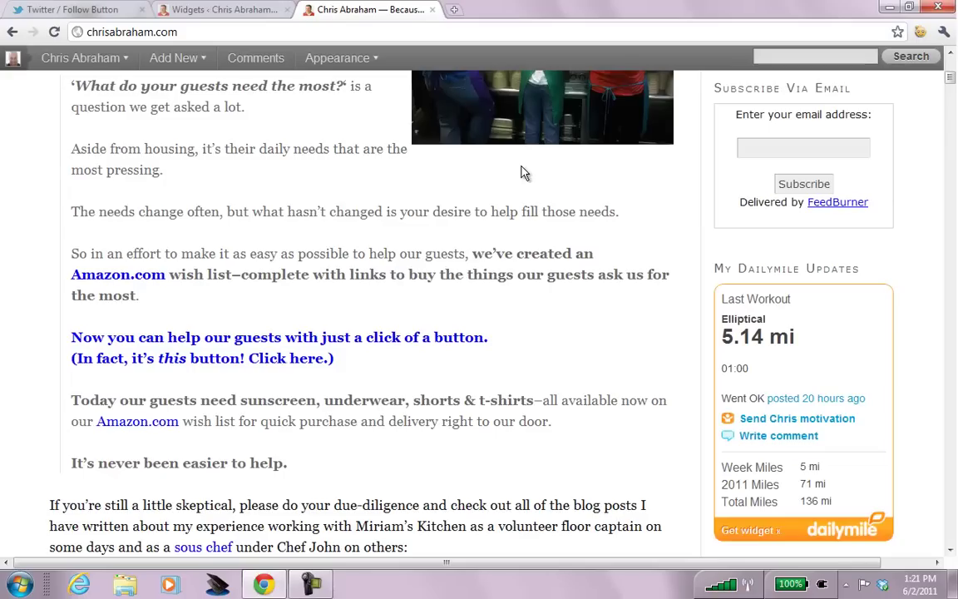
scroll(525, 173, up, 5)
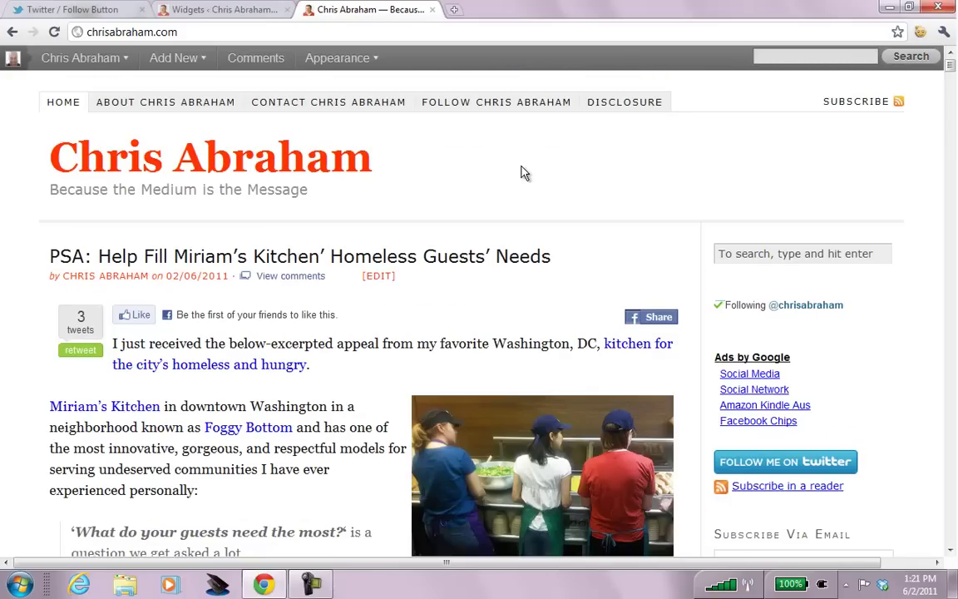
click(223, 9)
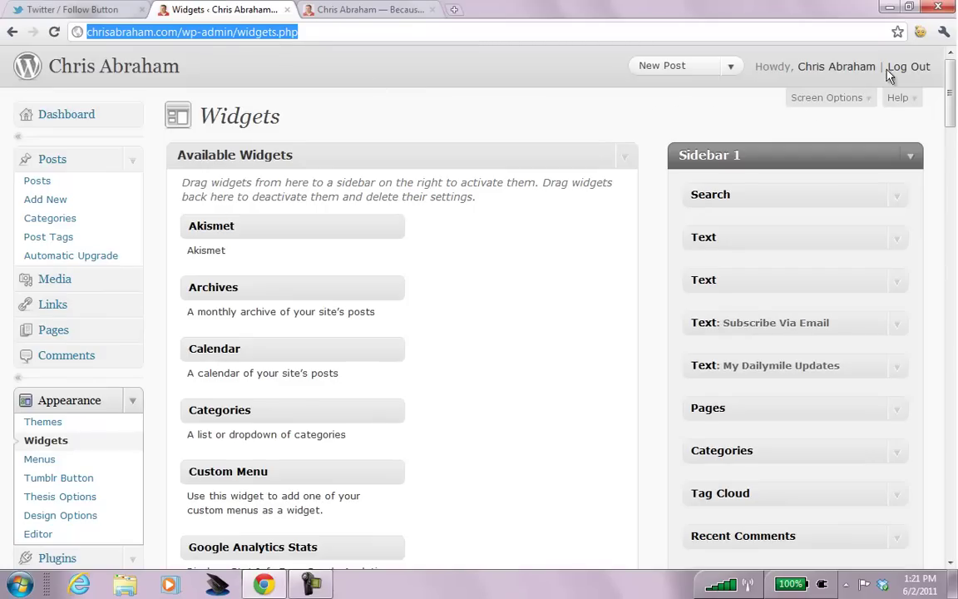
click(615, 109)
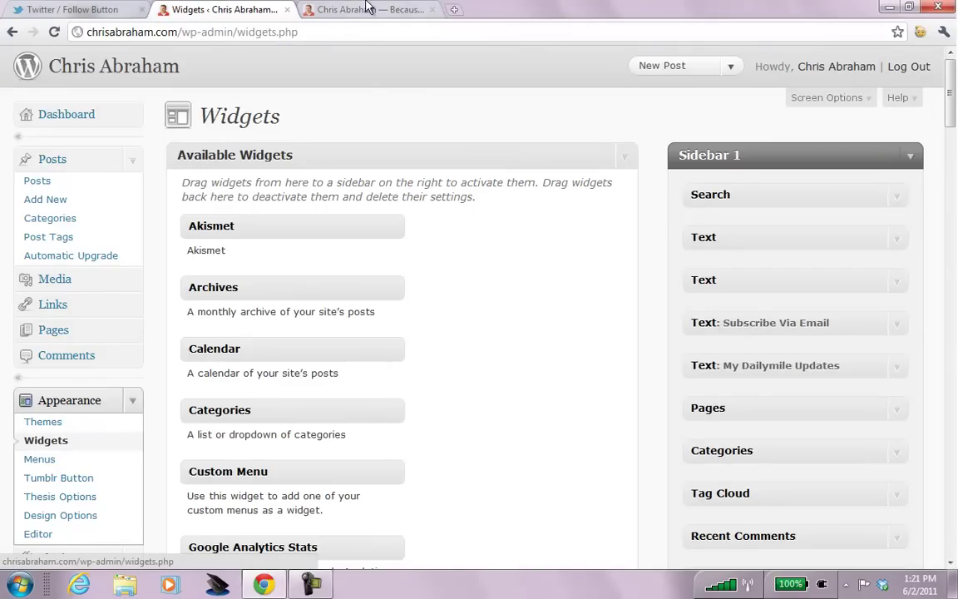
Load the blog owner's Twitter profile page and dismiss the #NewTwitter welcome banner
click(326, 10)
click(73, 10)
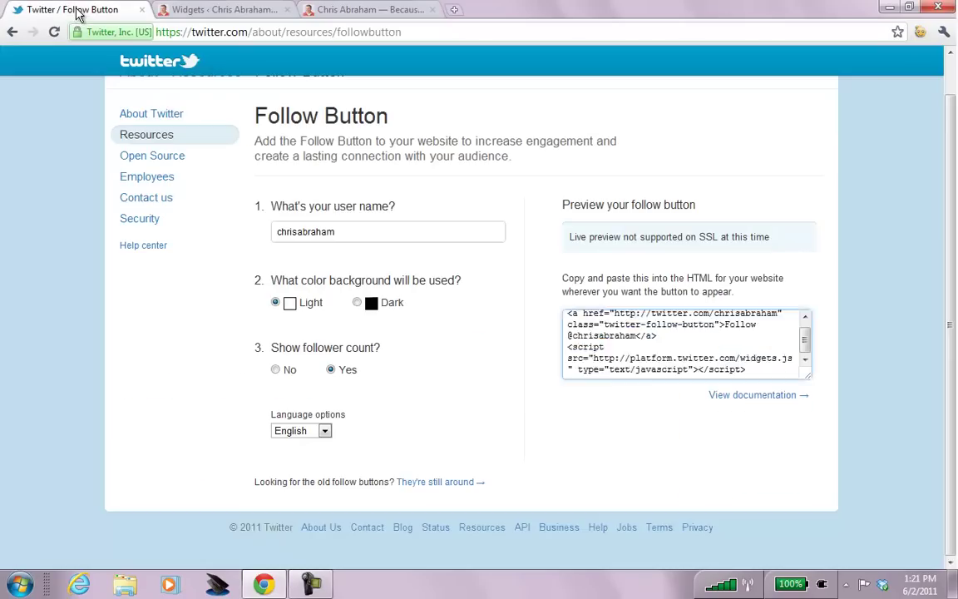
click(287, 33)
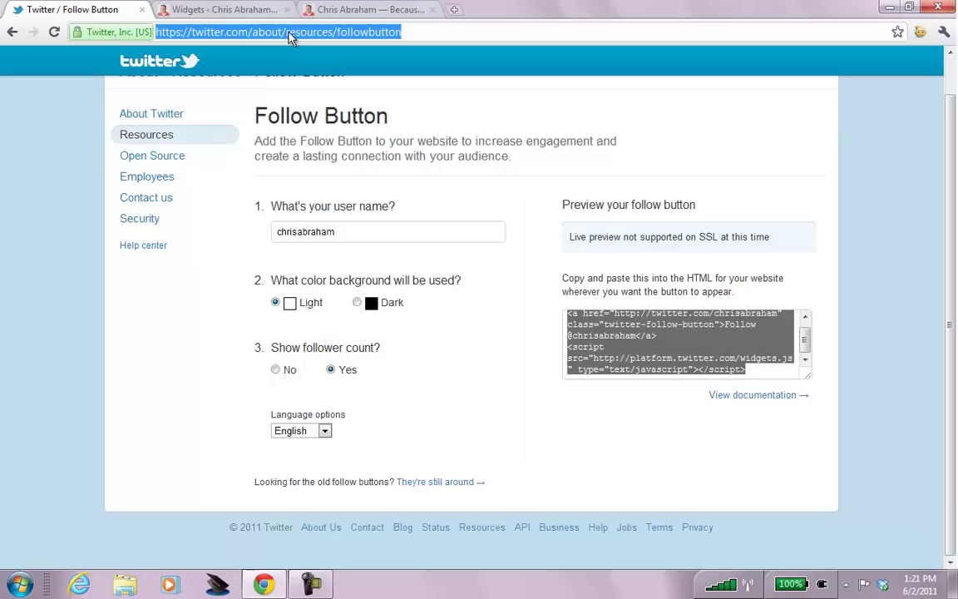
text(twitter.com)
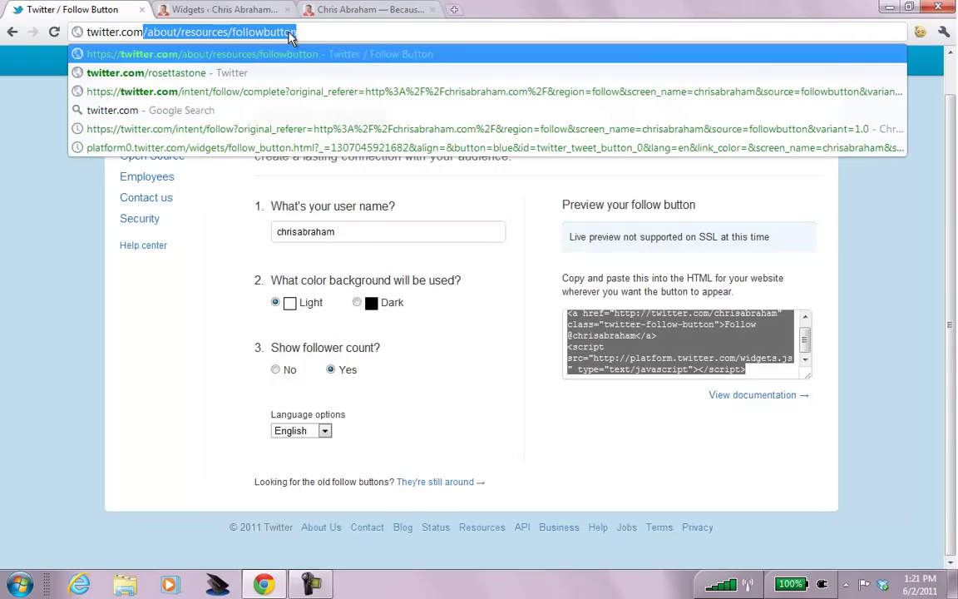
text(/chrisabraham)
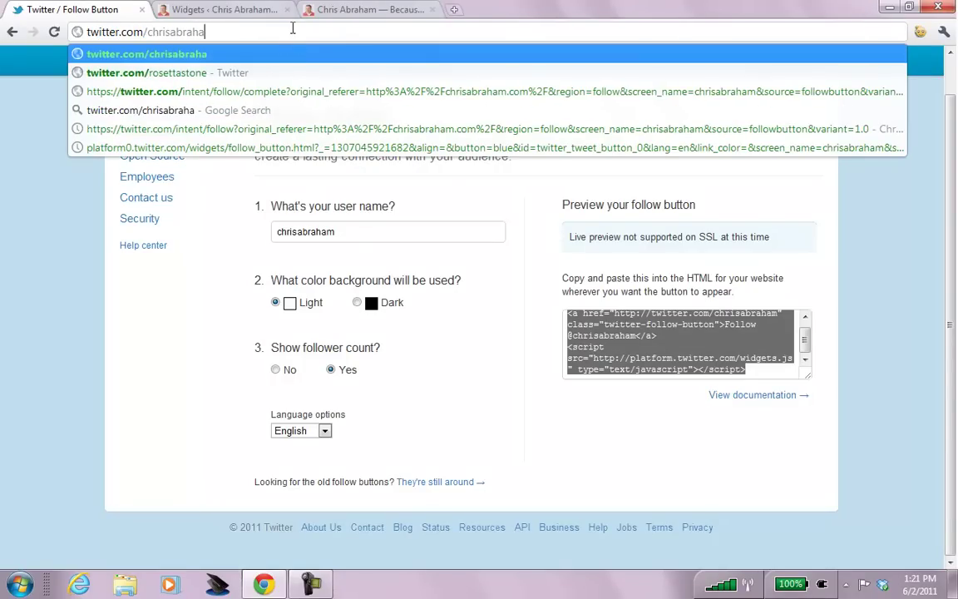
key(Return)
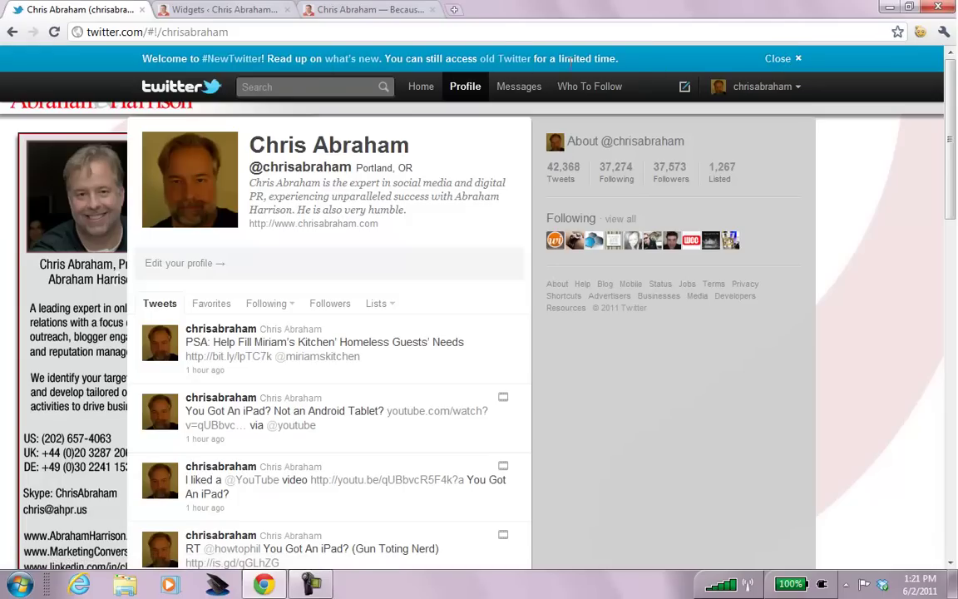
click(795, 60)
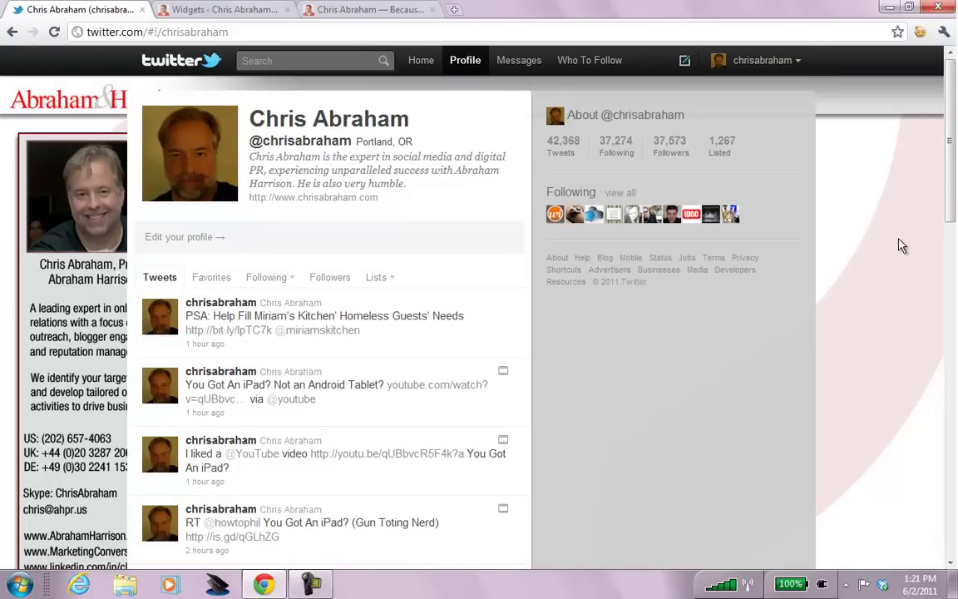